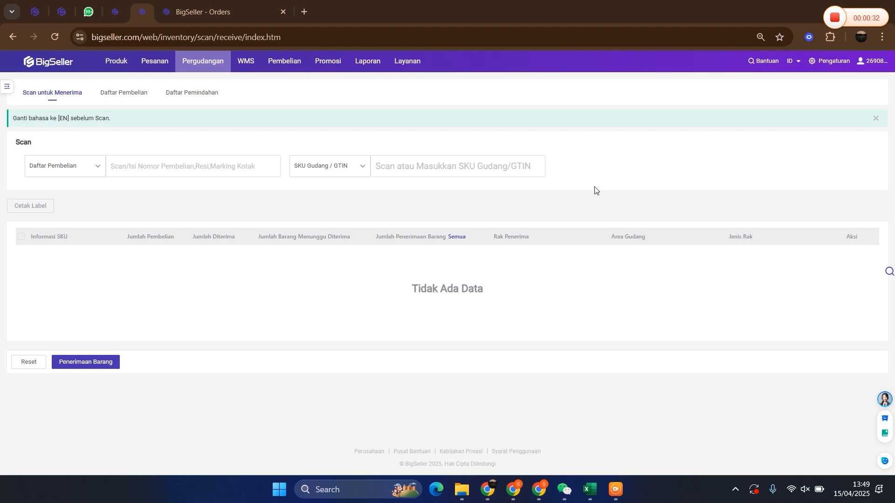
- Leave the scan page for the dashboard, discarding any scans, and reopen the Penerimaan Barang page under warehouse management
{"action": "left_click", "coordinate": [29, 66]}
{"action": "left_click", "coordinate": [467, 148]}
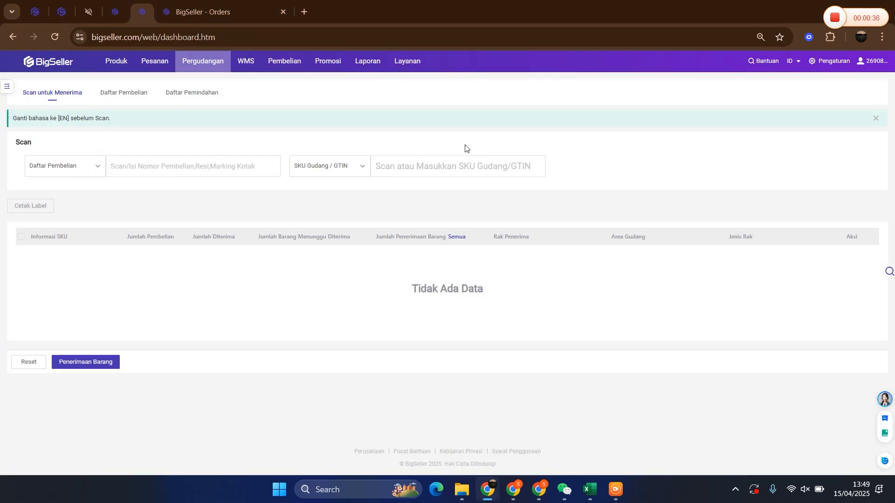
{"action": "mouse_move", "coordinate": [198, 62]}
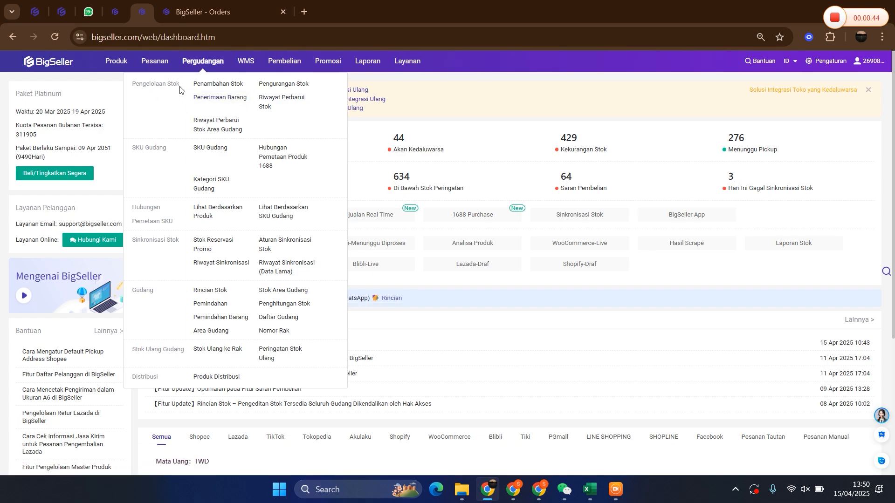
{"action": "left_click", "coordinate": [214, 99]}
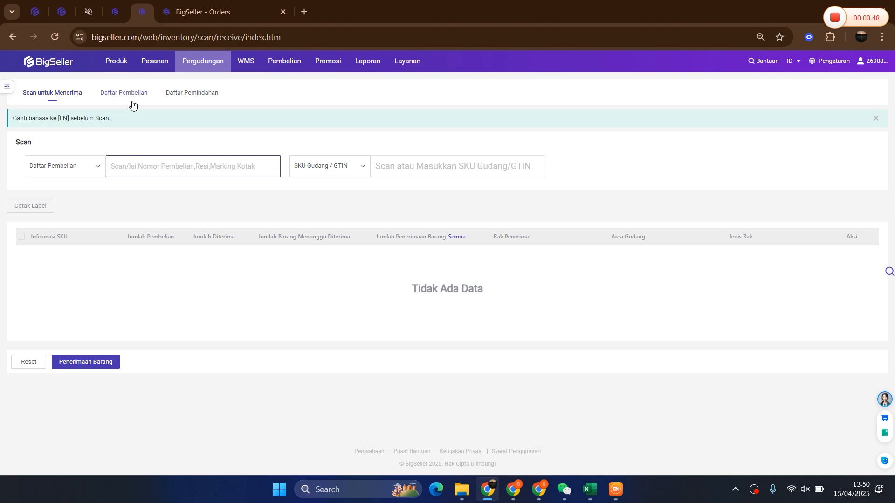
- Open the draft purchase orders, discarding any scans, and view the Menunggu Dikirim list before returning to Draf
{"action": "mouse_move", "coordinate": [282, 69]}
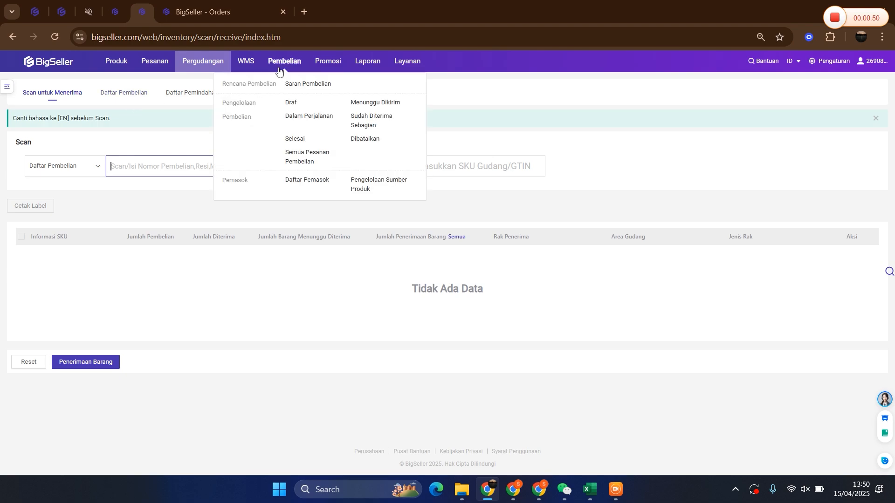
{"action": "left_click", "coordinate": [289, 105]}
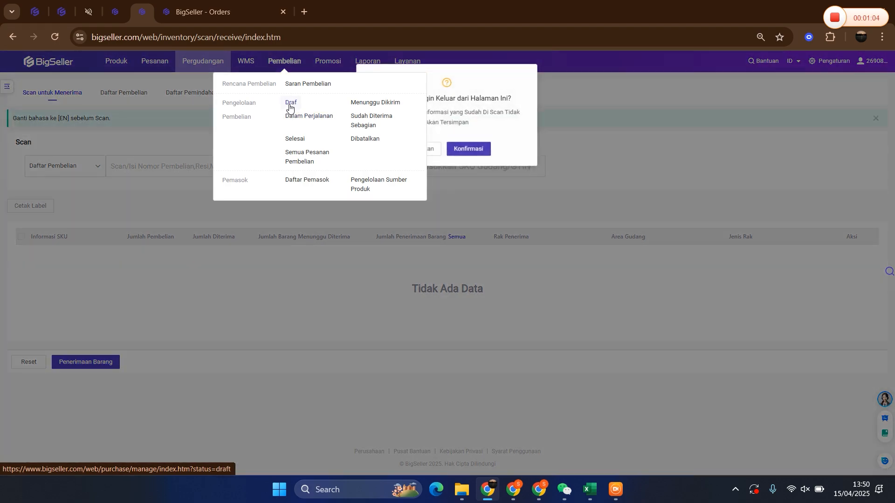
{"action": "left_click", "coordinate": [476, 154]}
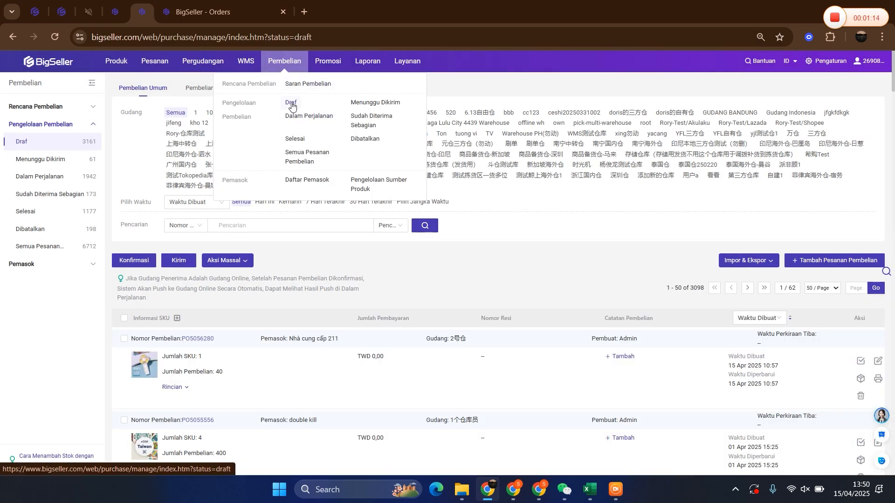
{"action": "left_click", "coordinate": [80, 161]}
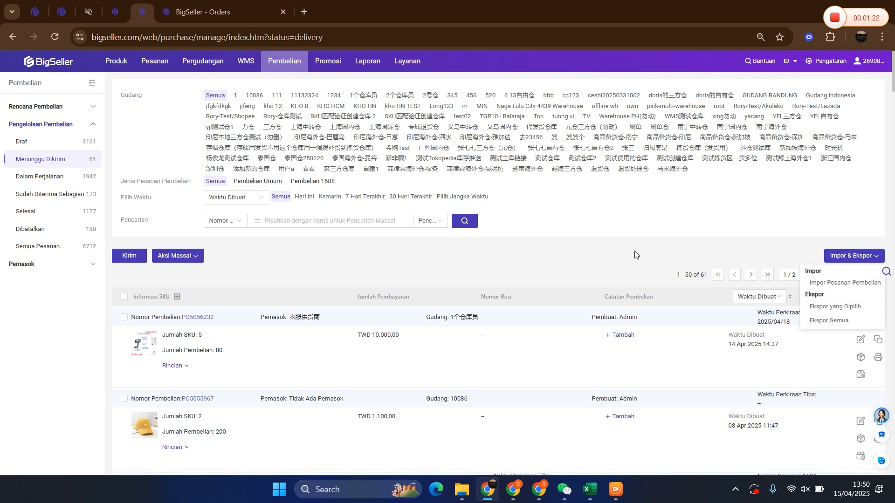
{"action": "left_click", "coordinate": [75, 141]}
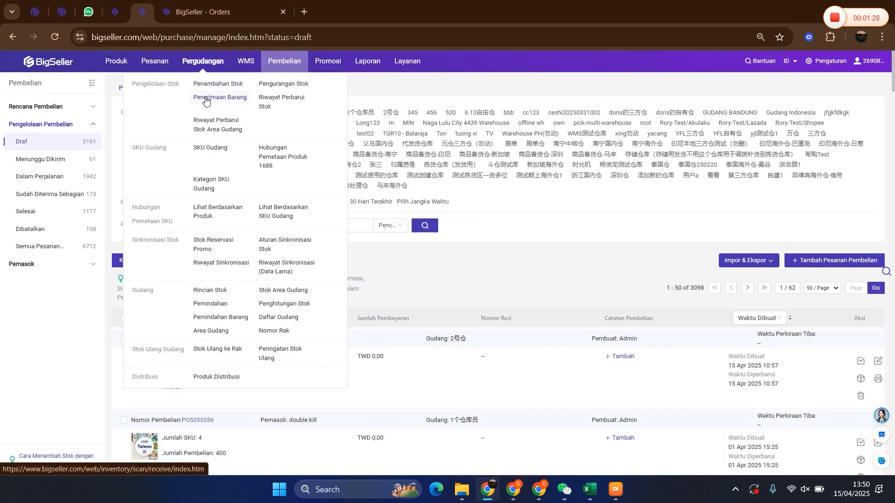
- Open the warehouse Pemindahan page and look over the planned stock transfers
{"action": "mouse_move", "coordinate": [284, 60]}
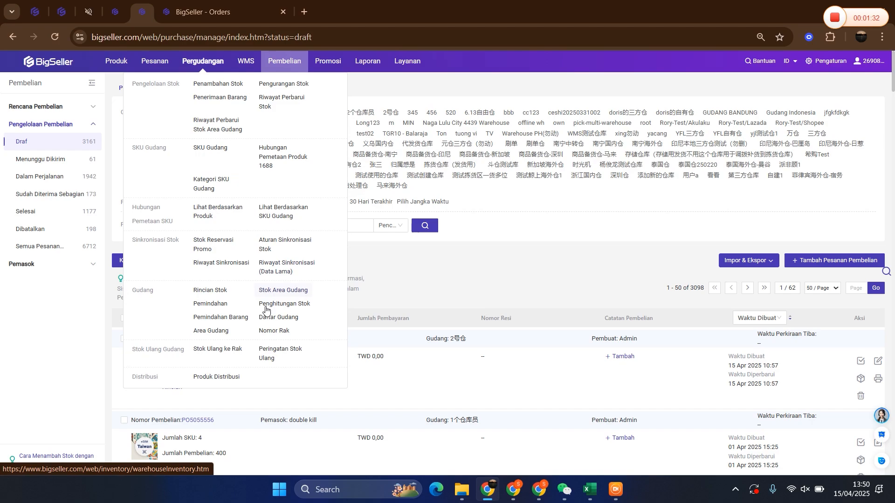
{"action": "left_click", "coordinate": [214, 304]}
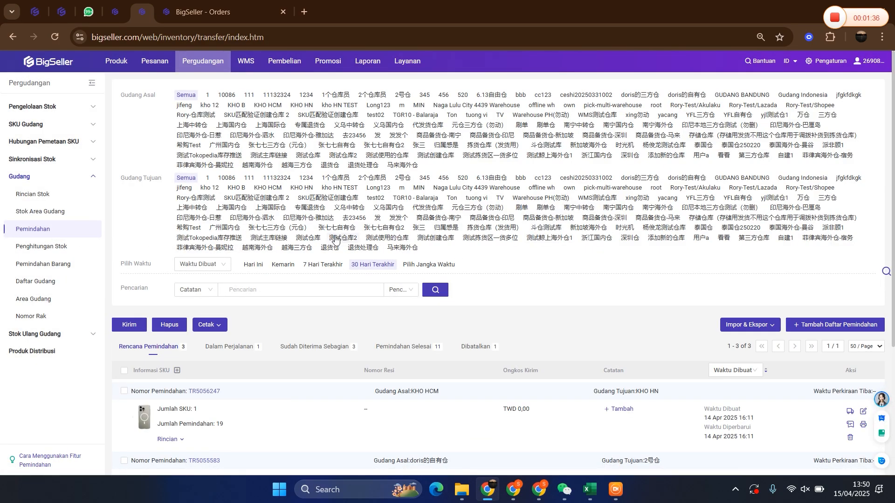
{"action": "scroll", "coordinate": [720, 279], "scroll_direction": "down", "scroll_amount": 1}
{"action": "scroll", "coordinate": [718, 278], "scroll_direction": "down", "scroll_amount": 1}
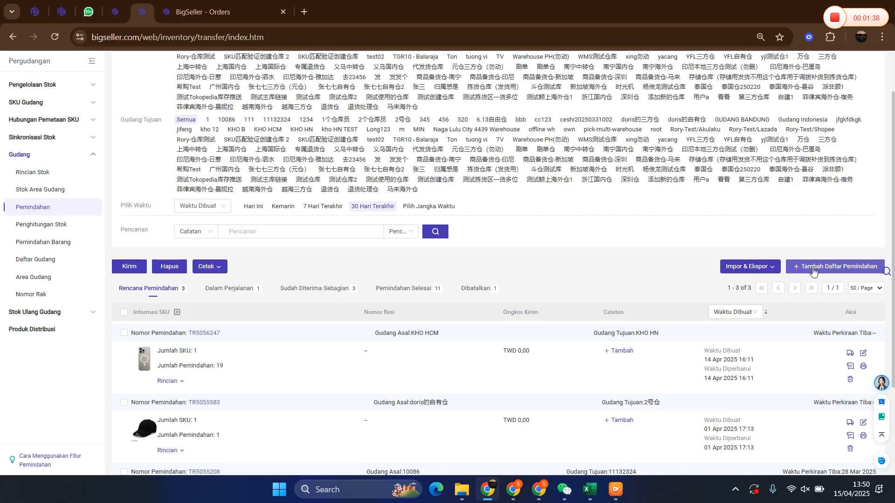
{"action": "scroll", "coordinate": [813, 273], "scroll_direction": "up", "scroll_amount": 1}
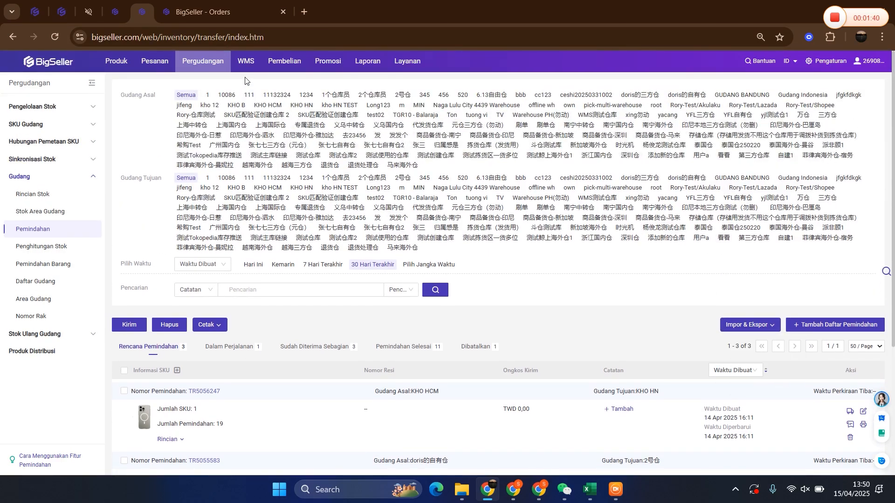
- Reopen the Penerimaan Barang scan page with the purchase number field active, and view the barcode on the printed purchase order
{"action": "mouse_move", "coordinate": [203, 62]}
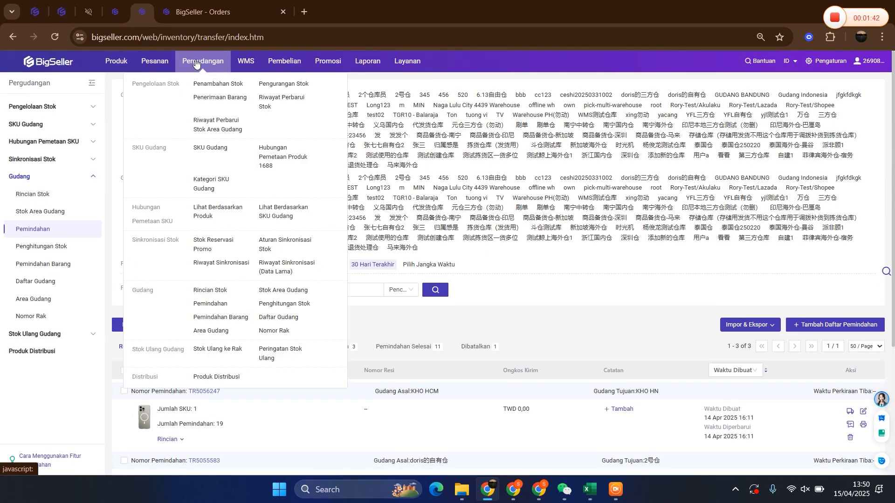
{"action": "left_click", "coordinate": [200, 103]}
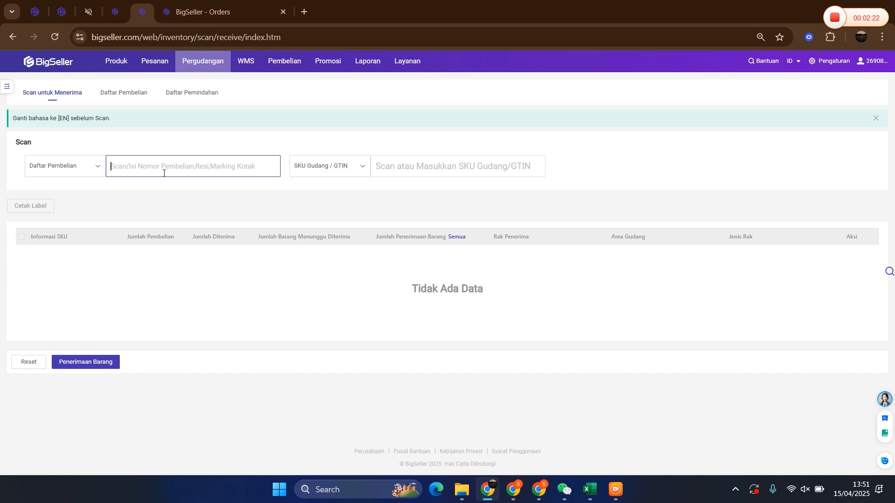
{"action": "mouse_move", "coordinate": [193, 62]}
{"action": "left_click", "coordinate": [191, 164]}
{"action": "left_click", "coordinate": [215, 10]}
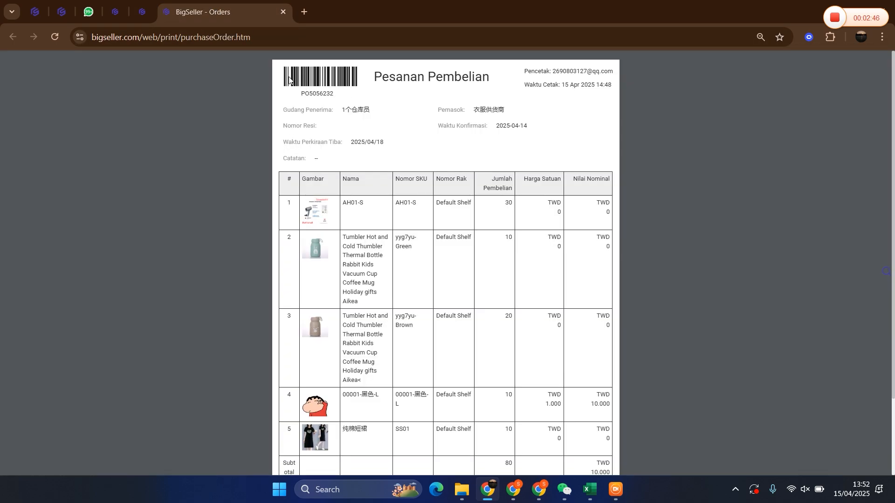
{"action": "left_click", "coordinate": [142, 15]}
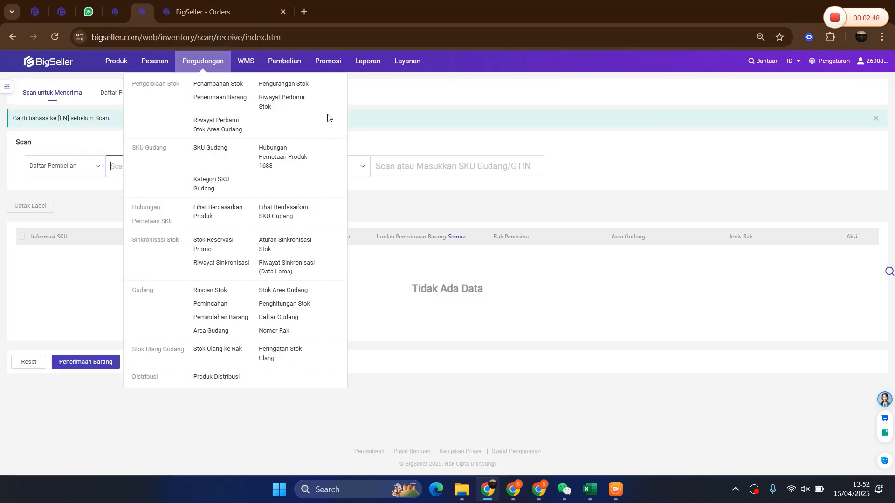
- Leave the scan page for the Menunggu Dikirim list, switch to Draf, and show the print options of the first draft order
{"action": "mouse_move", "coordinate": [283, 65]}
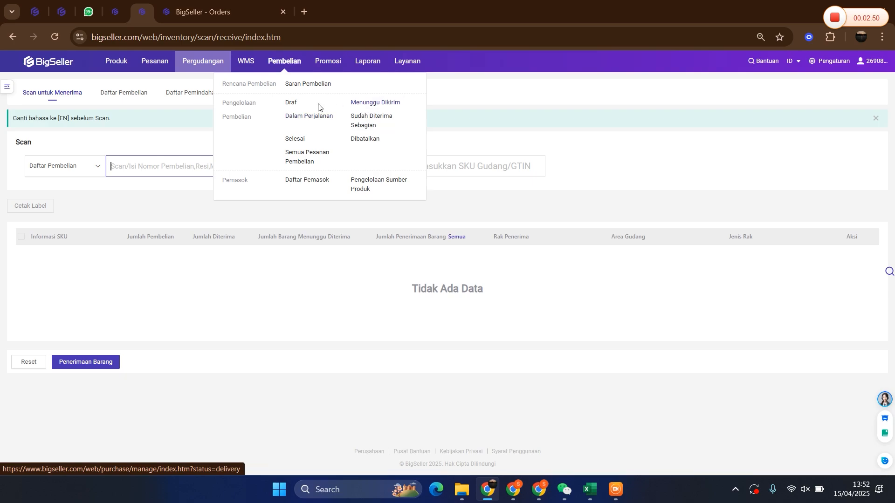
{"action": "left_click", "coordinate": [358, 104]}
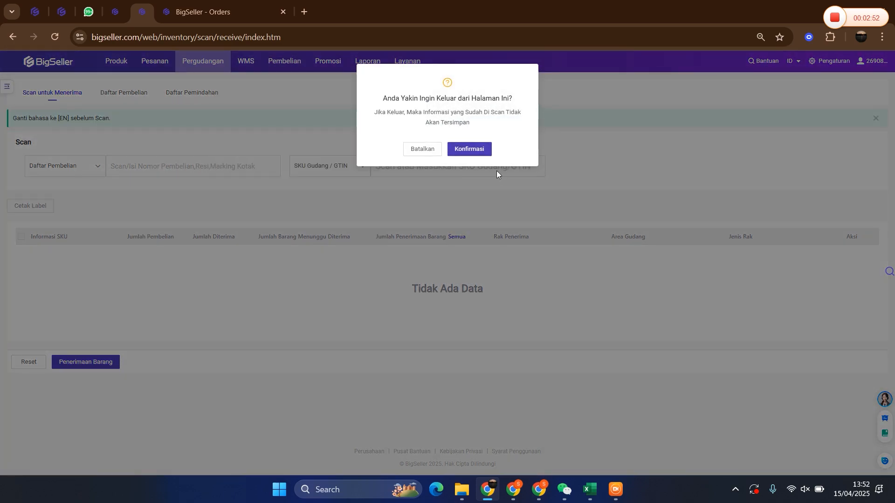
{"action": "left_click", "coordinate": [472, 150]}
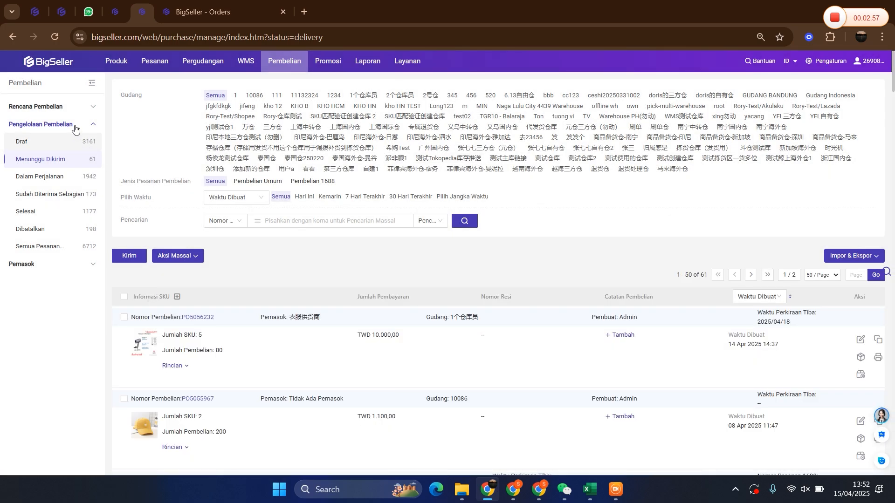
{"action": "left_click", "coordinate": [51, 142]}
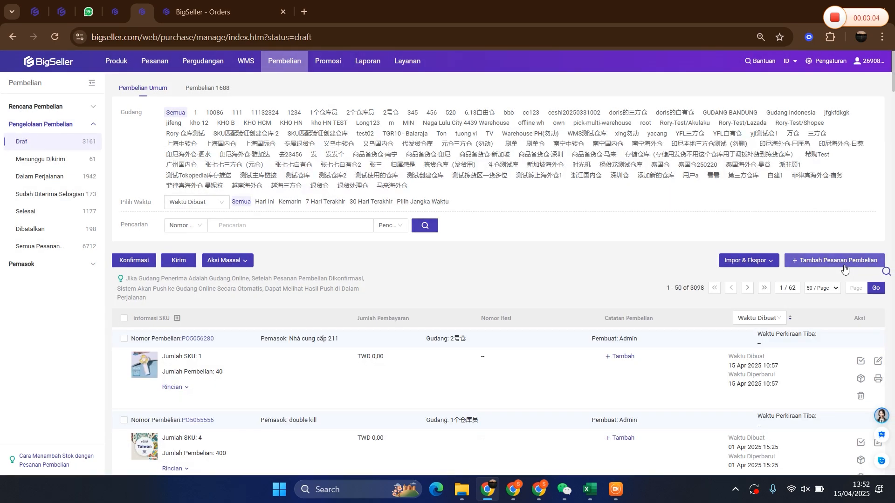
{"action": "scroll", "coordinate": [875, 263], "scroll_direction": "down", "scroll_amount": 3}
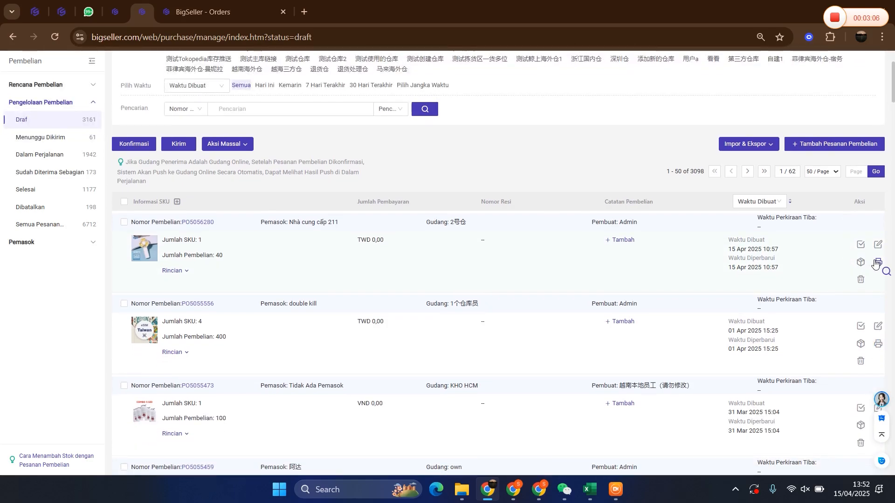
{"action": "mouse_move", "coordinate": [875, 263]}
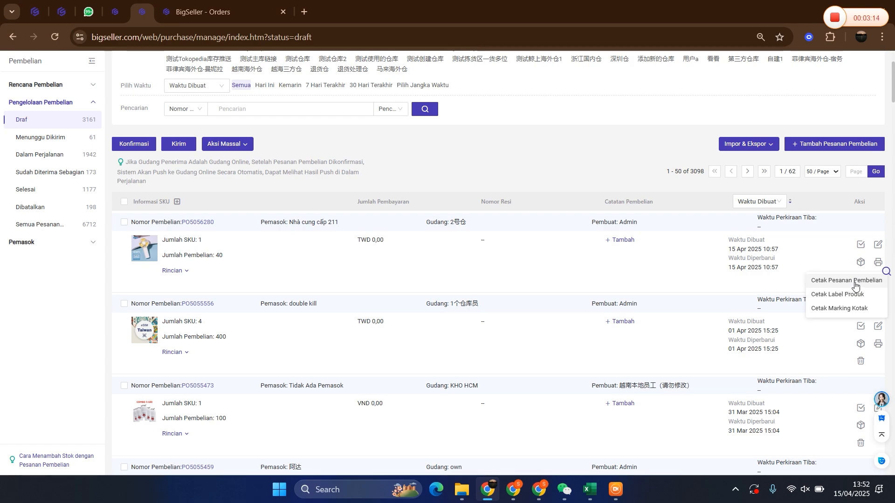
{"action": "scroll", "coordinate": [838, 284], "scroll_direction": "up", "scroll_amount": 3}
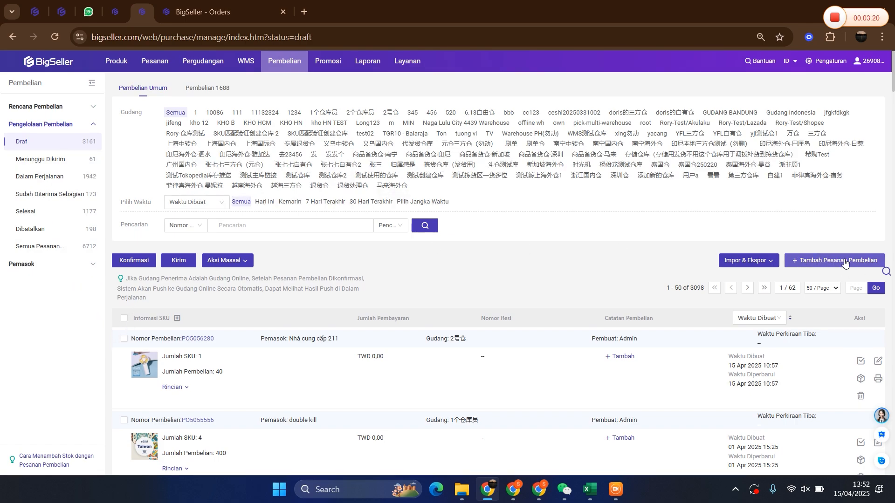
- Open a new purchase order form, examine its basic fields, supplier choices and warehouse SKU section, and leave without saving
{"action": "left_click", "coordinate": [845, 263]}
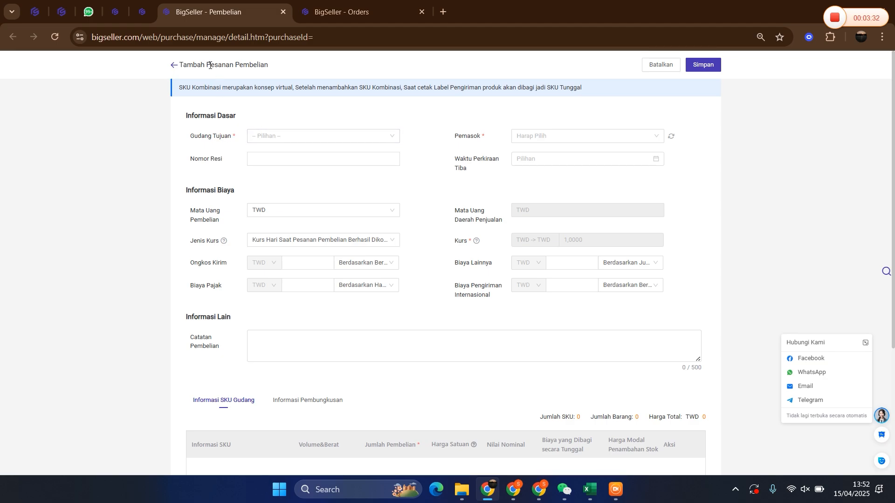
{"action": "left_click_drag", "start_coordinate": [209, 66], "coordinate": [302, 67]}
{"action": "left_click", "coordinate": [217, 138]}
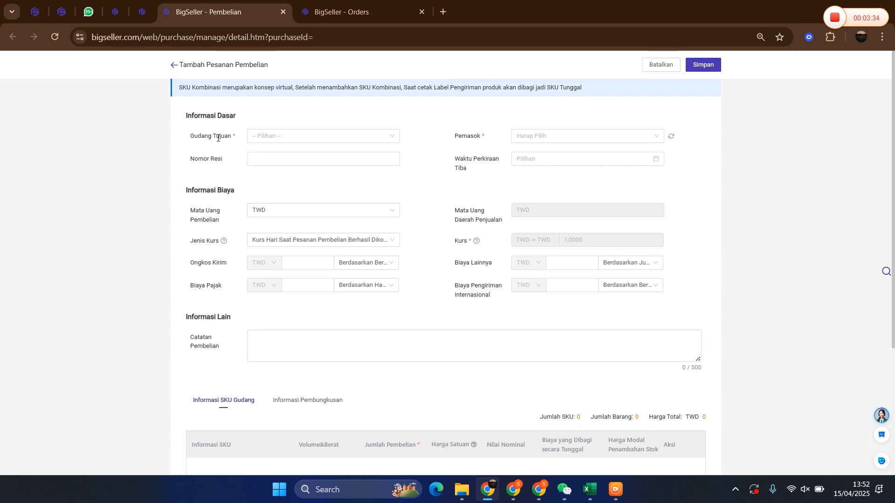
{"action": "left_click", "coordinate": [559, 140]}
{"action": "scroll", "coordinate": [411, 295], "scroll_direction": "down", "scroll_amount": 4}
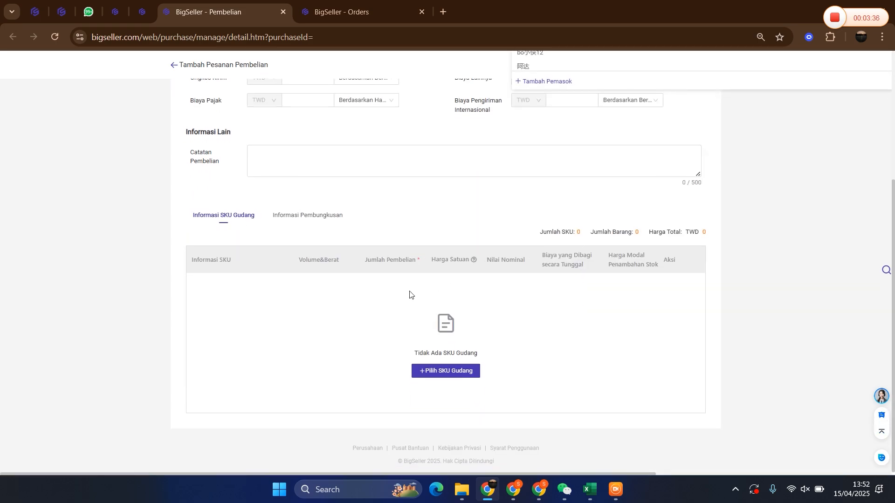
{"action": "scroll", "coordinate": [468, 334], "scroll_direction": "up", "scroll_amount": 1}
{"action": "scroll", "coordinate": [465, 347], "scroll_direction": "down", "scroll_amount": 1}
{"action": "scroll", "coordinate": [455, 345], "scroll_direction": "up", "scroll_amount": 4}
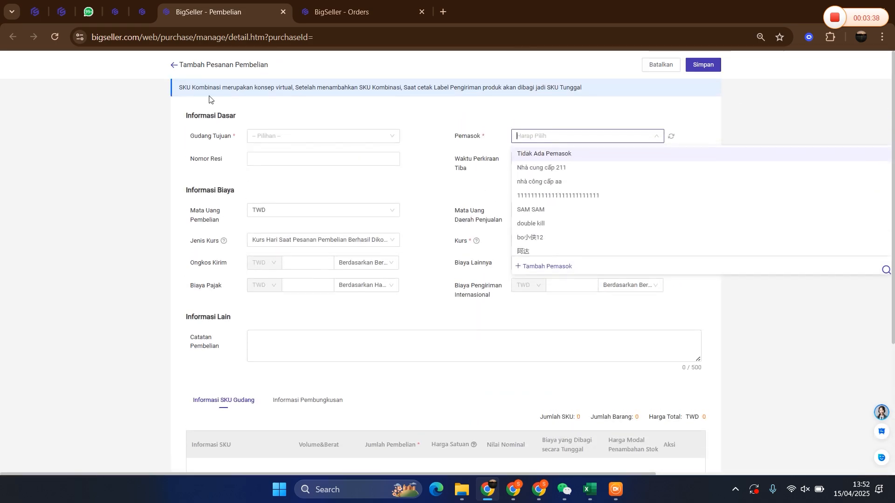
{"action": "left_click", "coordinate": [174, 67]}
{"action": "left_click", "coordinate": [465, 127]}
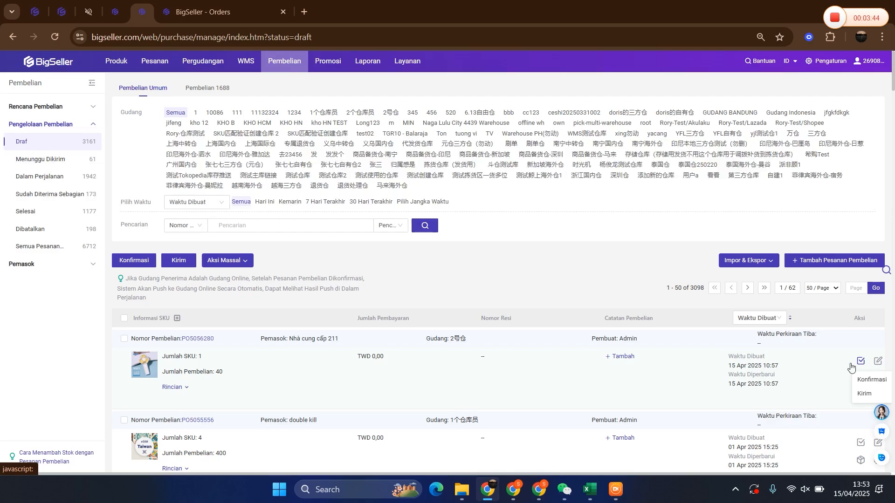
- Show the first draft order's print options and review the printed Pesanan Pembelian document before returning to the draft list
{"action": "scroll", "coordinate": [817, 347], "scroll_direction": "down", "scroll_amount": 3}
{"action": "mouse_move", "coordinate": [875, 262]}
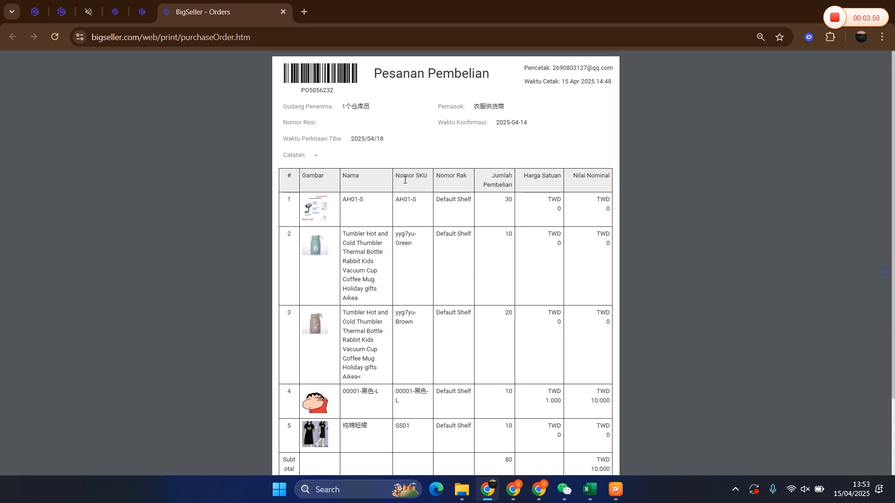
{"action": "scroll", "coordinate": [406, 181], "scroll_direction": "down", "scroll_amount": 2}
{"action": "scroll", "coordinate": [410, 182], "scroll_direction": "up", "scroll_amount": 2}
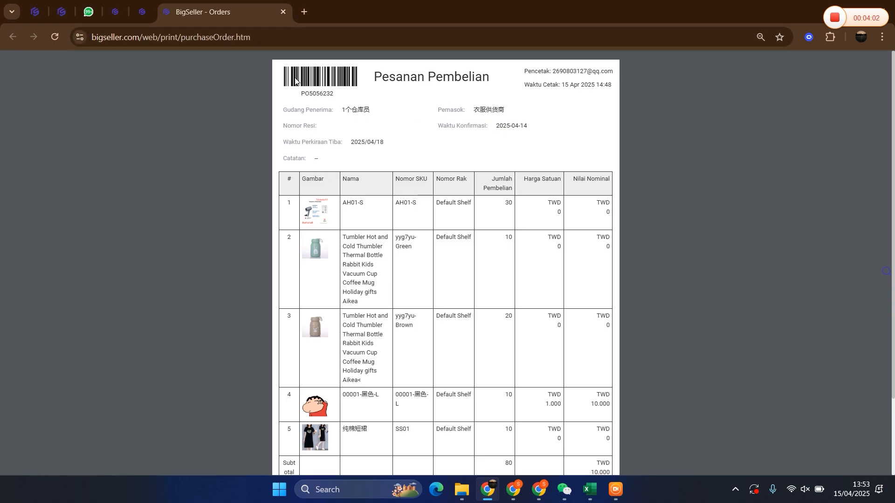
{"action": "left_click", "coordinate": [141, 9]}
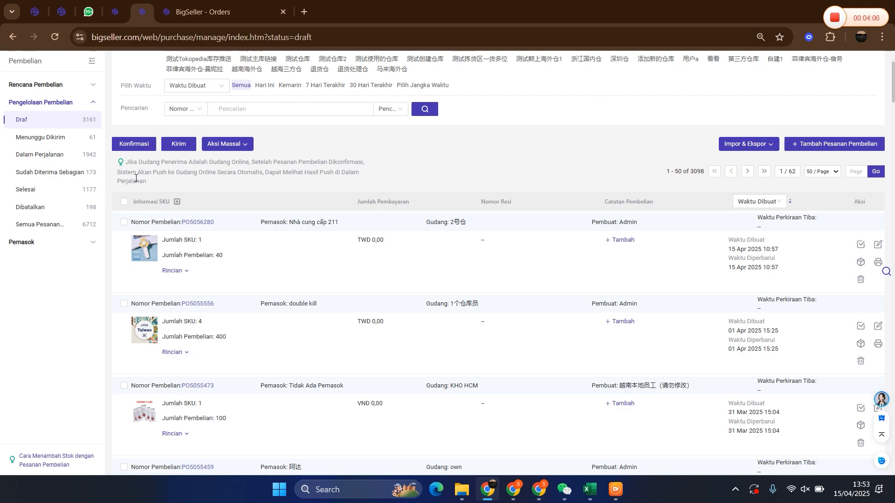
- Tick the first draft order, switch to the Menunggu Dikirim list, and ship the first purchase order there
{"action": "left_click", "coordinate": [125, 223]}
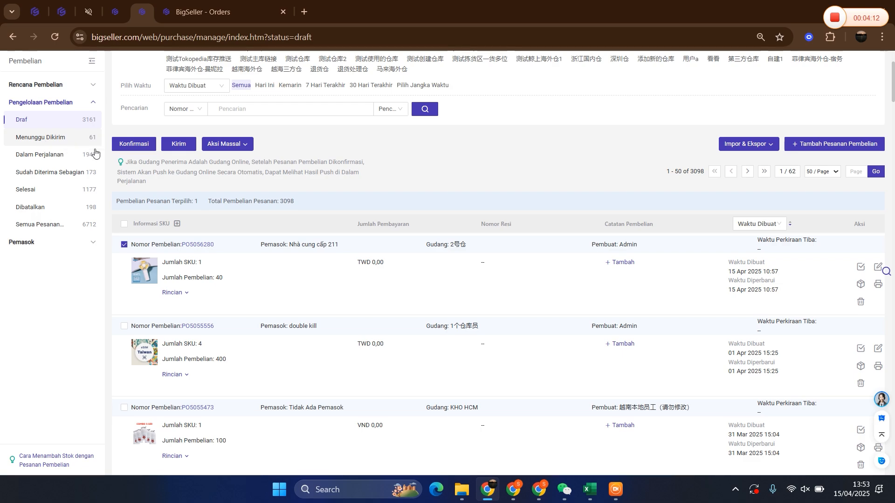
{"action": "left_click", "coordinate": [59, 140]}
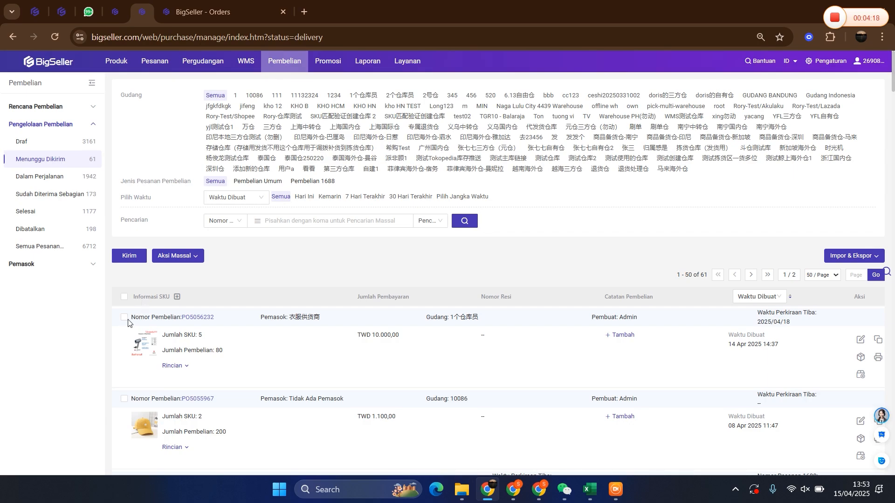
{"action": "left_click", "coordinate": [124, 318]}
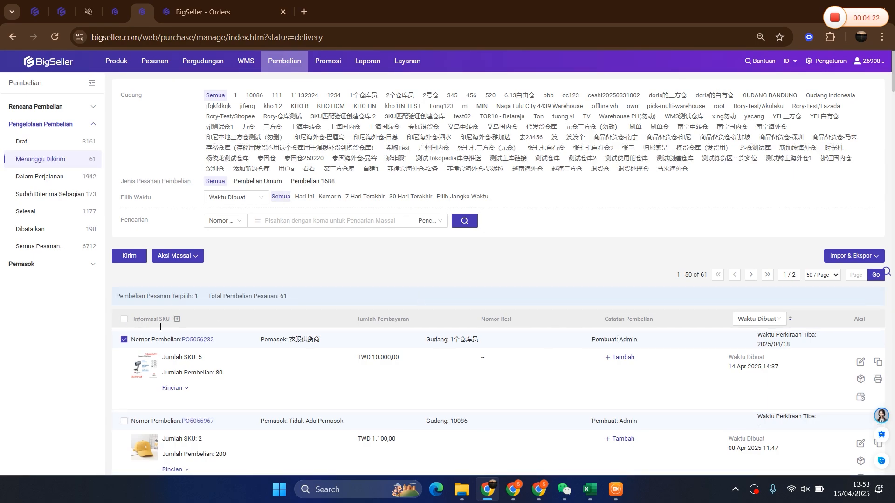
{"action": "left_click", "coordinate": [131, 261]}
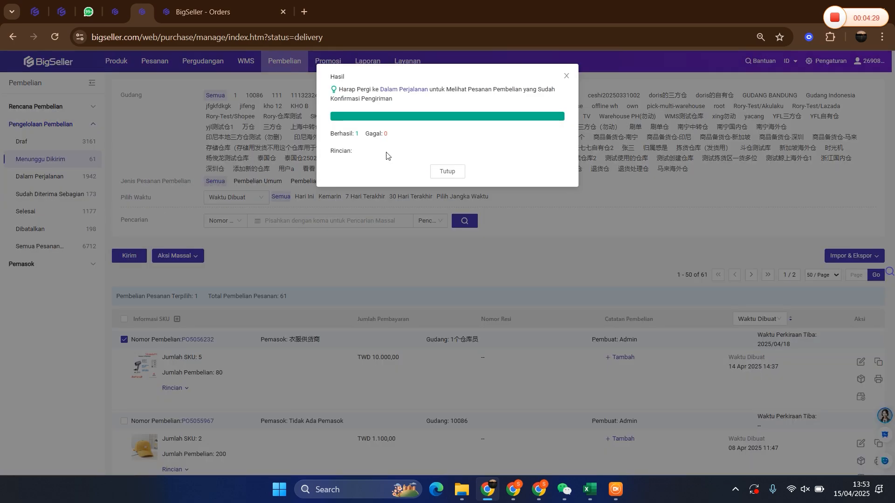
- Close the shipping result and view the Gudang Sendiri purchase orders under Dalam Perjalanan, marking the first order and reloading the list
{"action": "left_click", "coordinate": [447, 174]}
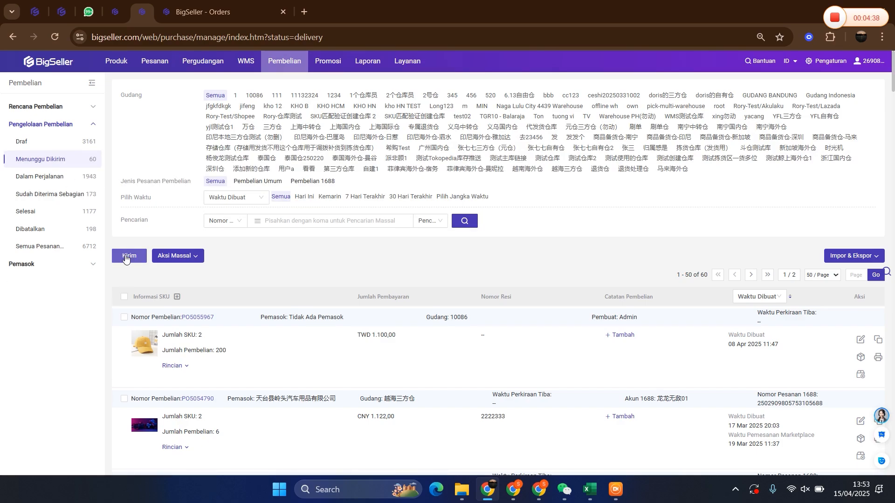
{"action": "left_click", "coordinate": [55, 176]}
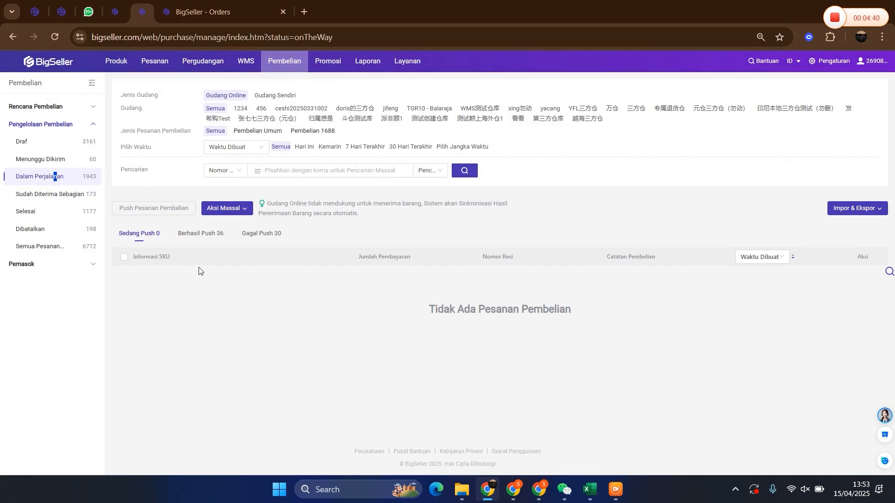
{"action": "left_click", "coordinate": [278, 96]}
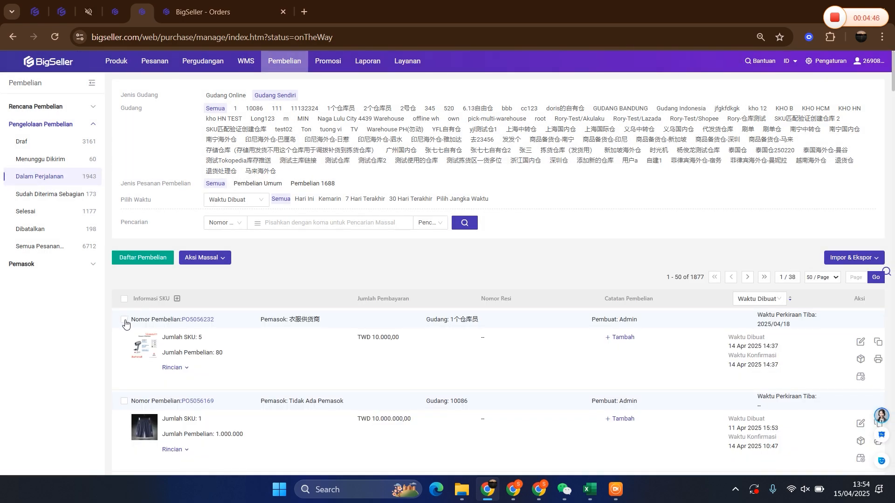
{"action": "left_click", "coordinate": [124, 320]}
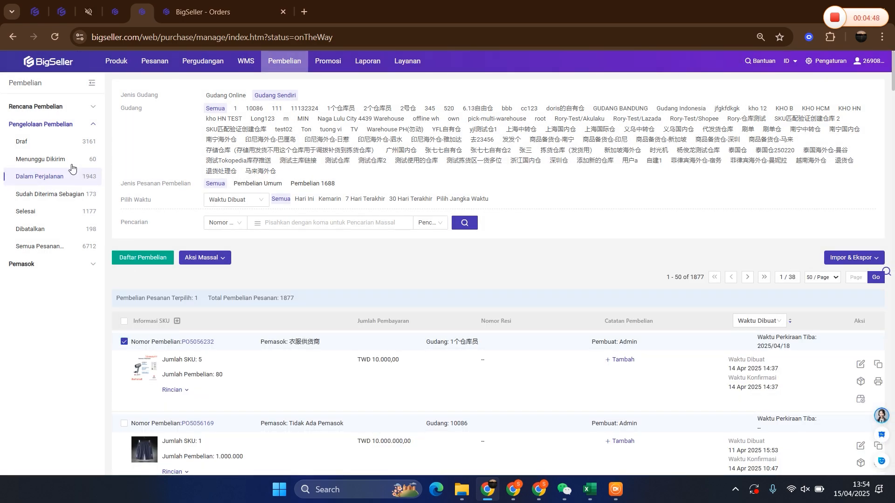
{"action": "left_click", "coordinate": [26, 176]}
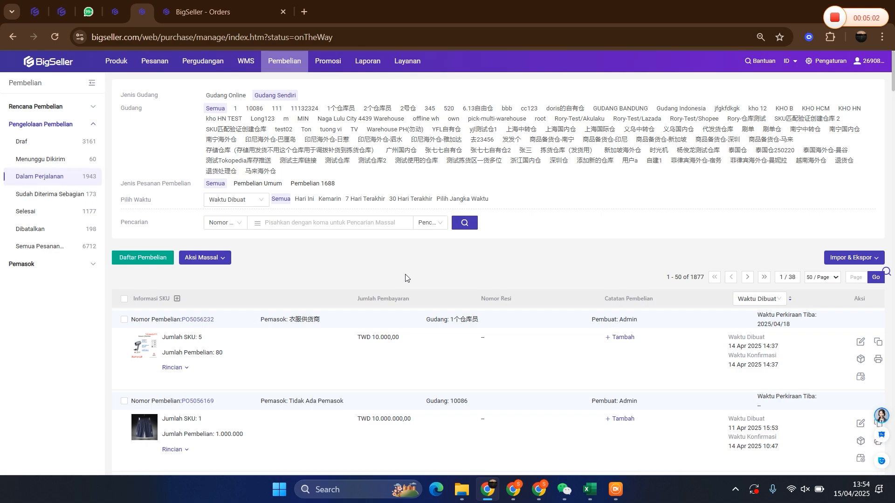
- Open Penerimaan Barang and copy the purchase order number from the printed Pesanan Pembelian into its scan field
{"action": "mouse_move", "coordinate": [186, 62]}
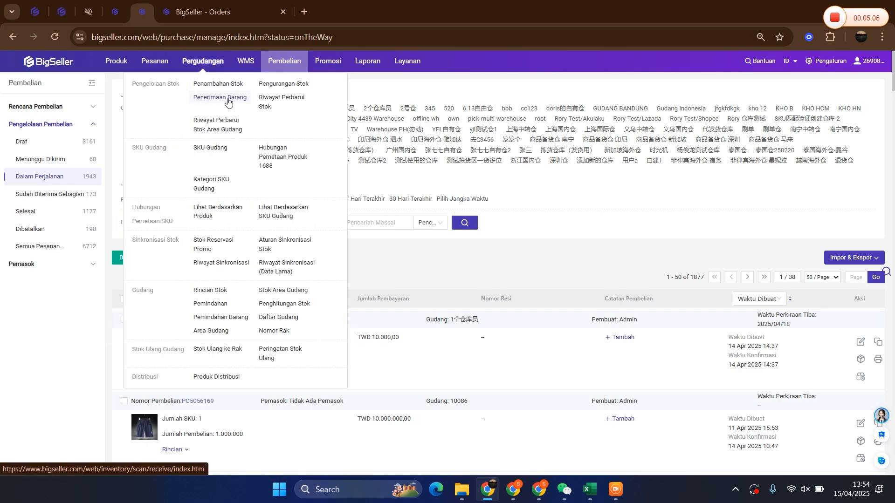
{"action": "left_click", "coordinate": [225, 101]}
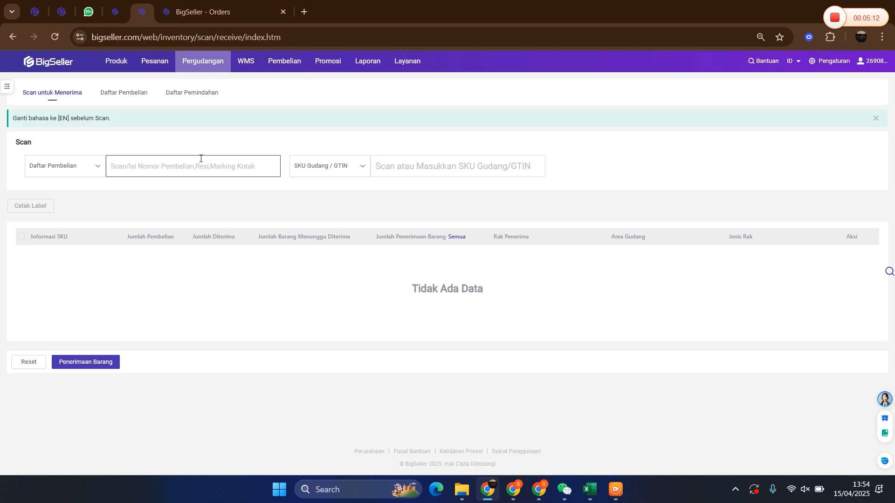
{"action": "left_click", "coordinate": [192, 3]}
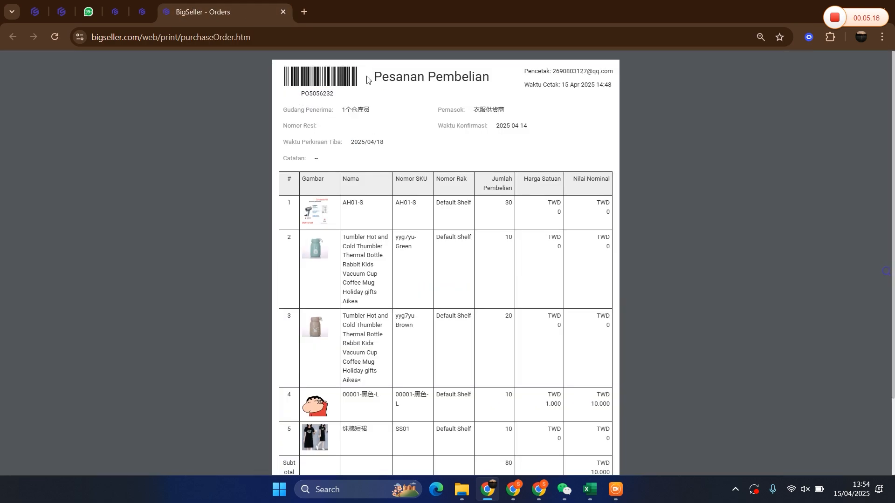
{"action": "left_click_drag", "start_coordinate": [299, 93], "coordinate": [340, 97]}
{"action": "key", "text": "ctrl+c"}
{"action": "left_click", "coordinate": [142, 12]}
{"action": "mouse_move", "coordinate": [154, 61]}
{"action": "left_click", "coordinate": [138, 164]}
{"action": "key", "text": "ctrl+v"}
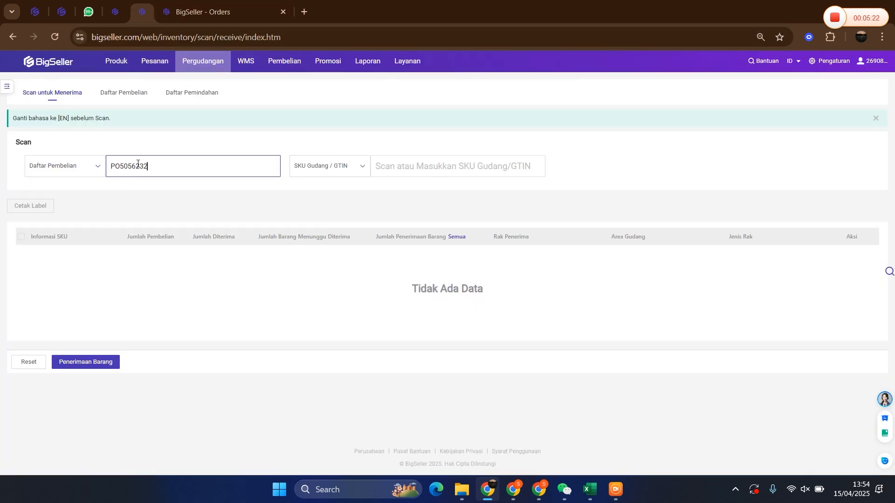
- Keep Daftar Pembelian as the scan type, load the entered purchase order, and check its barcode on the printed document
{"action": "left_click", "coordinate": [53, 169]}
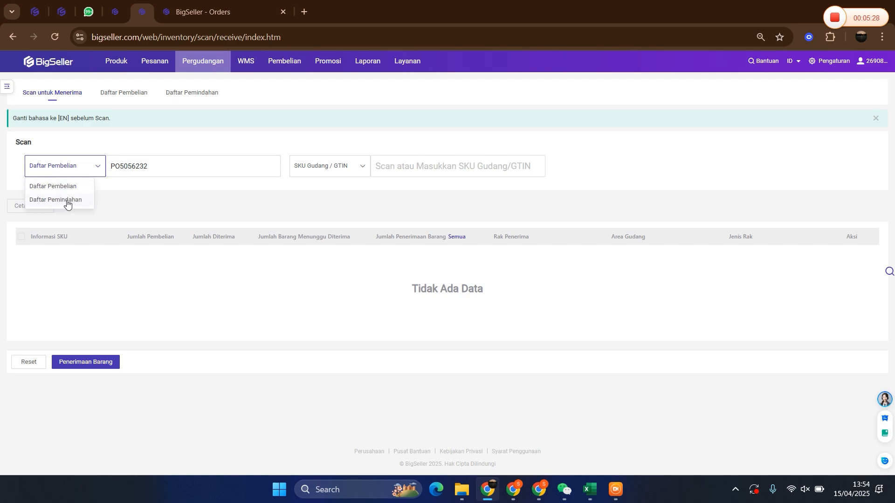
{"action": "left_click", "coordinate": [157, 167]}
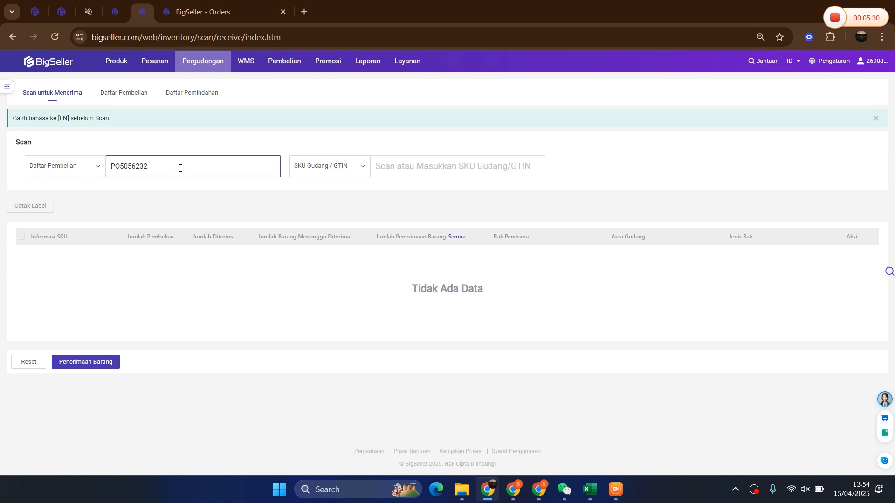
{"action": "type", "text": "PO5056232"}
{"action": "key", "text": "Return"}
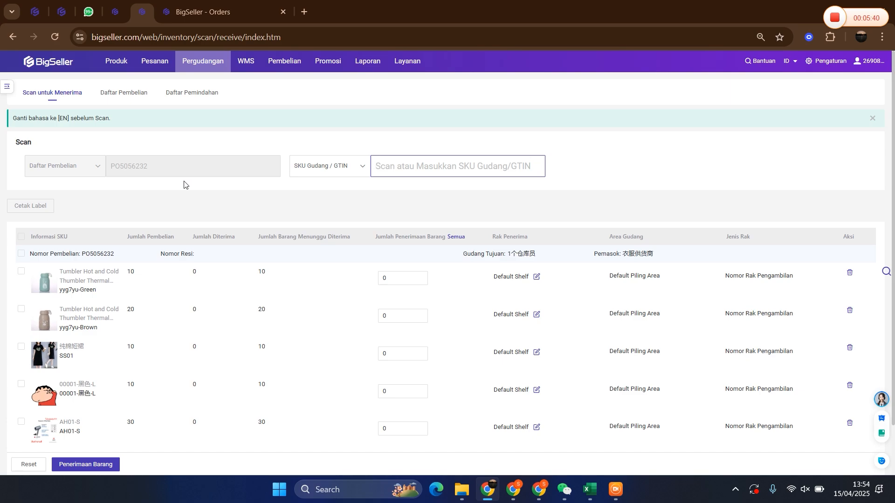
{"action": "left_click", "coordinate": [203, 12]}
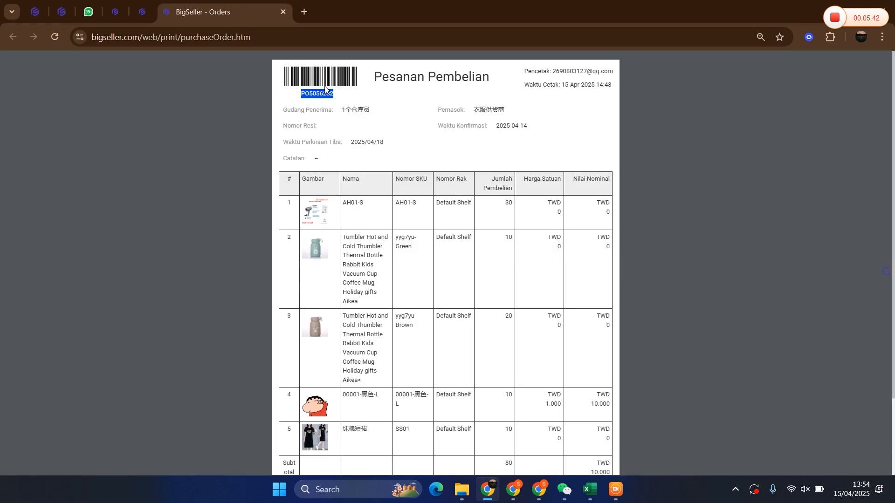
{"action": "left_click", "coordinate": [142, 11]}
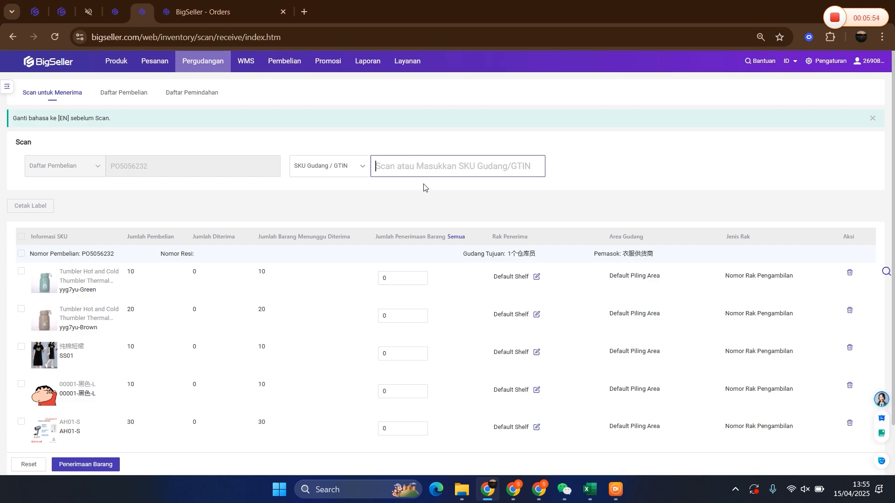
- Compare the ordered and awaiting quantities of yyg7yu-Green and set its received quantity to 10
{"action": "left_click", "coordinate": [387, 278]}
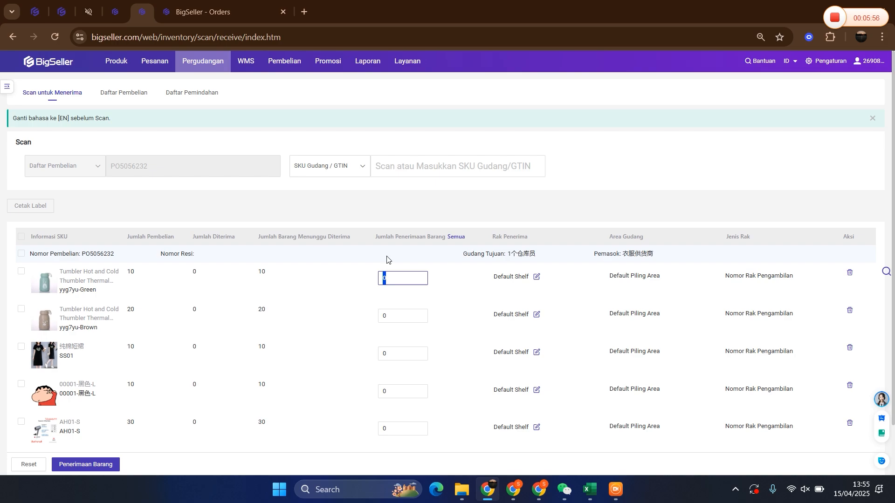
{"action": "left_click", "coordinate": [271, 239]}
{"action": "double_click", "coordinate": [131, 272]}
{"action": "left_click_drag", "start_coordinate": [255, 238], "coordinate": [356, 238]}
{"action": "double_click", "coordinate": [270, 273]}
{"action": "double_click", "coordinate": [132, 274]}
{"action": "left_click", "coordinate": [392, 281]}
{"action": "type", "text": "10"}
{"action": "left_click", "coordinate": [419, 305]}
- Review the ordered quantity and the received quantity field of yyg7yu-Brown
{"action": "left_click", "coordinate": [394, 317]}
{"action": "scroll", "coordinate": [400, 315], "scroll_direction": "down", "scroll_amount": 1}
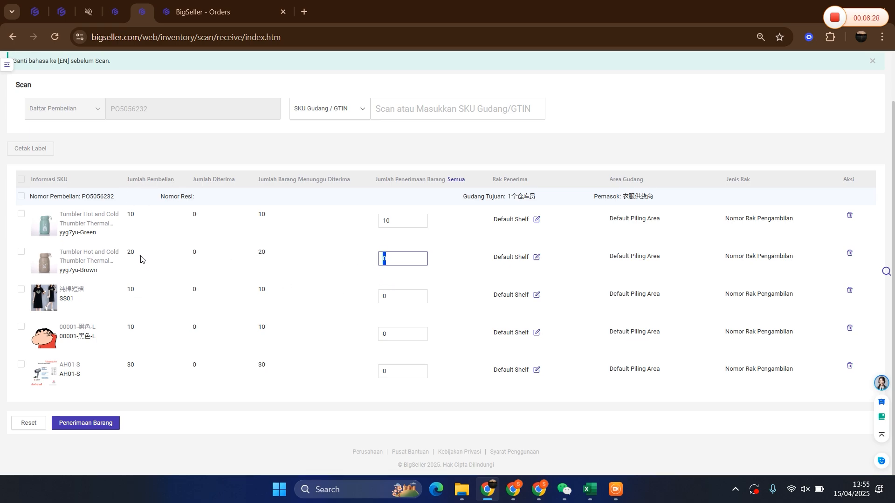
{"action": "left_click_drag", "start_coordinate": [397, 256], "coordinate": [370, 267]}
{"action": "left_click_drag", "start_coordinate": [137, 257], "coordinate": [123, 251]}
{"action": "left_click", "coordinate": [306, 257]}
{"action": "left_click_drag", "start_coordinate": [395, 258], "coordinate": [379, 258]}
{"action": "double_click", "coordinate": [379, 257]}
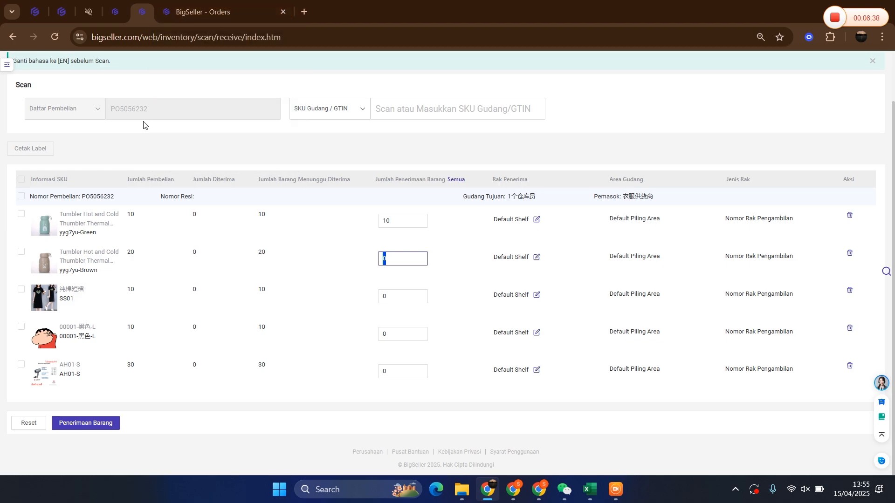
- Duplicate the Penerimaan Barang page in a new browser tab and show the purchase order status choices there
{"action": "left_click", "coordinate": [181, 18]}
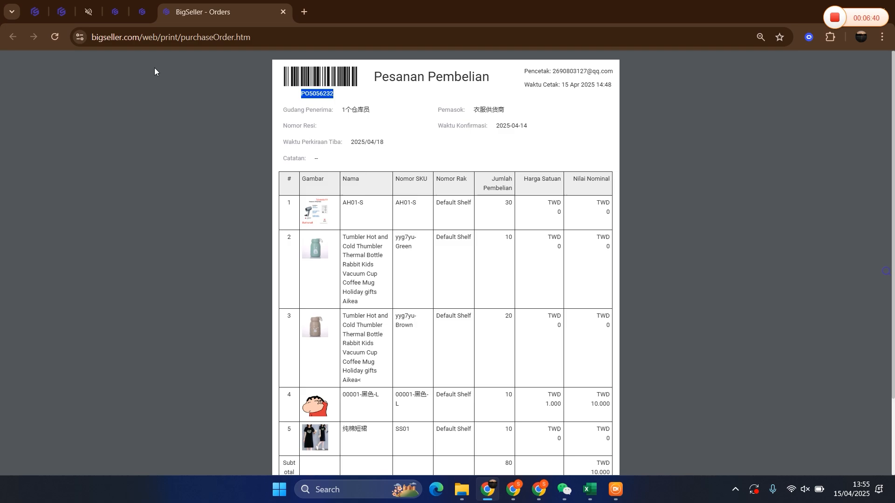
{"action": "left_click", "coordinate": [140, 13]}
{"action": "right_click", "coordinate": [187, 13]}
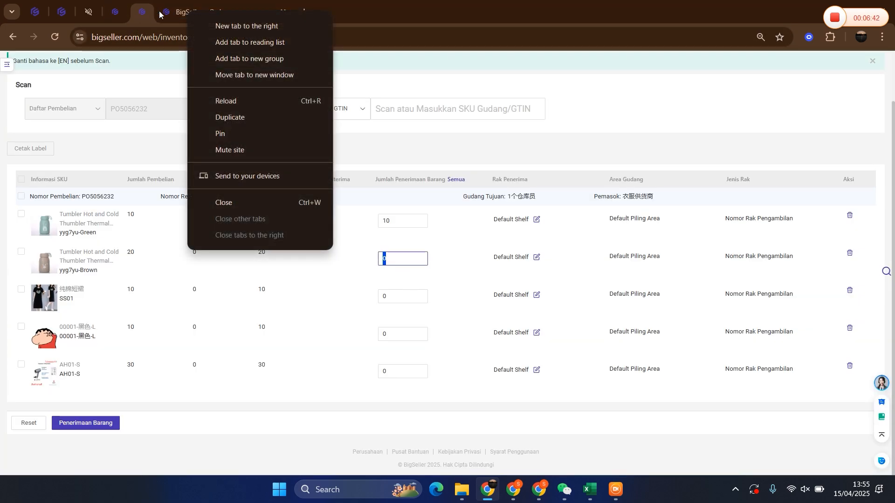
{"action": "left_click", "coordinate": [153, 13]}
{"action": "right_click", "coordinate": [150, 12]}
{"action": "left_click", "coordinate": [186, 114]}
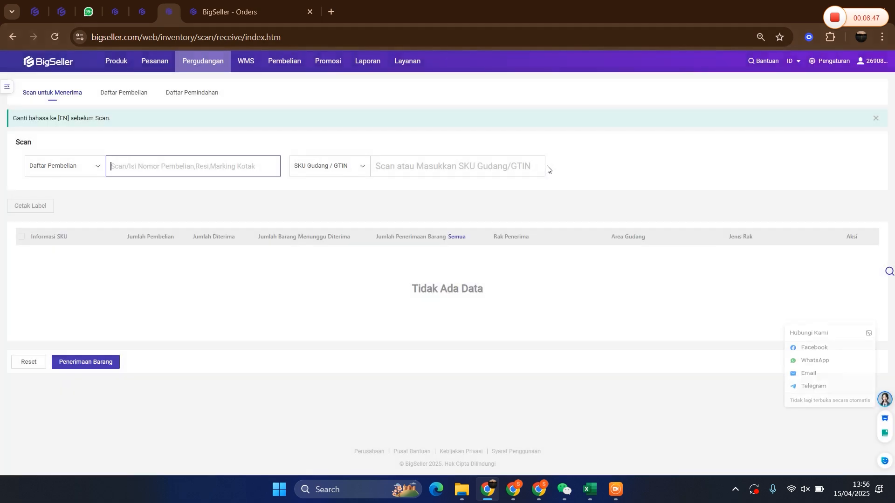
{"action": "mouse_move", "coordinate": [284, 67]}
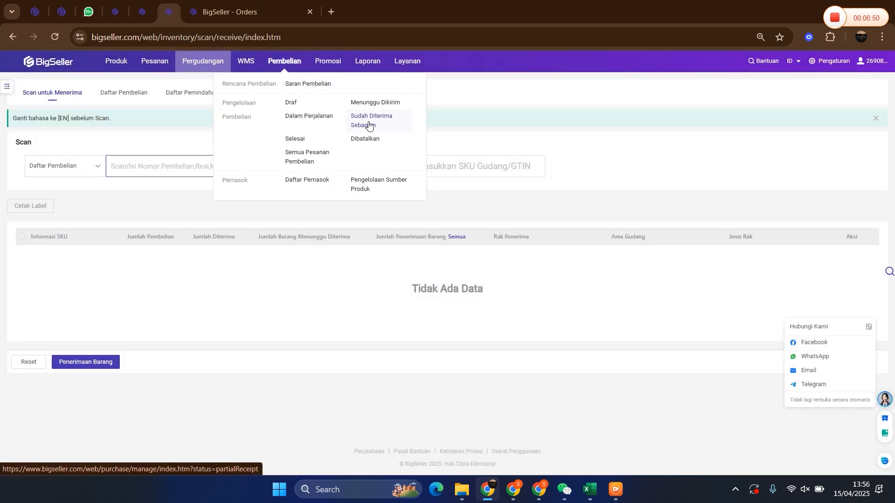
- Return to the loaded purchase order and compare the ordered, awaiting and received quantities of yyg7yu-Brown
{"action": "left_click", "coordinate": [141, 13]}
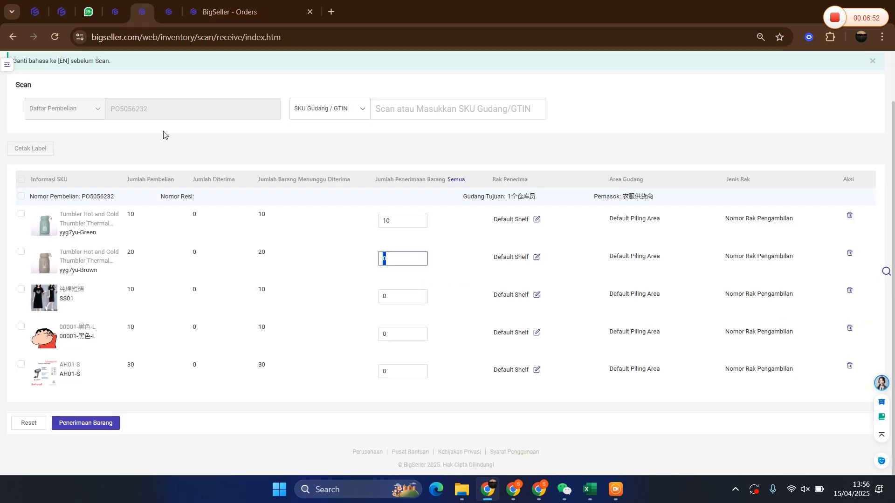
{"action": "left_click_drag", "start_coordinate": [128, 252], "coordinate": [140, 255]}
{"action": "left_click", "coordinate": [192, 262]}
{"action": "left_click_drag", "start_coordinate": [259, 254], "coordinate": [280, 253]}
{"action": "left_click_drag", "start_coordinate": [390, 259], "coordinate": [374, 262]}
- Revisit the printed Pesanan Pembelian and the duplicated receiving page, and examine the purchase order statuses including Selesai
{"action": "left_click", "coordinate": [242, 12]}
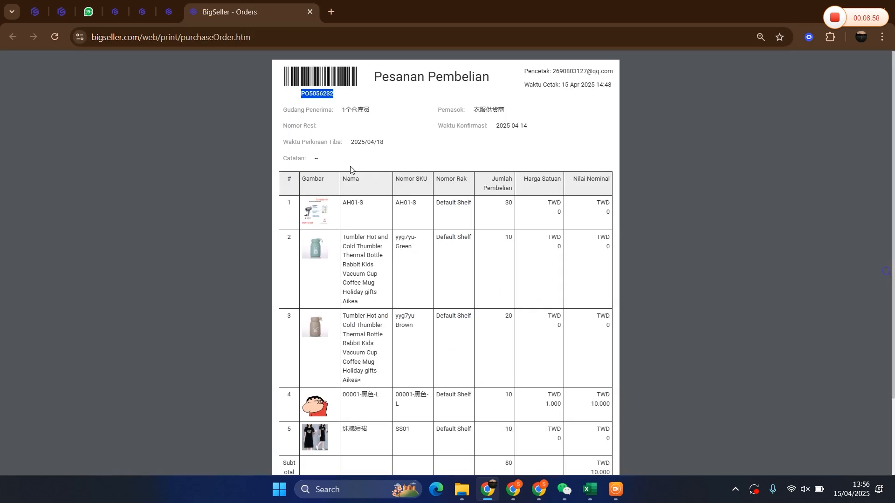
{"action": "left_click", "coordinate": [169, 14]}
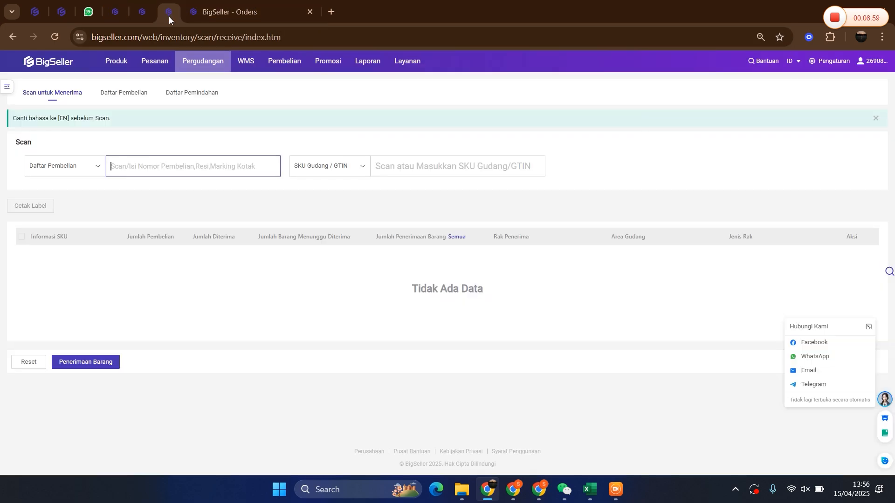
{"action": "left_click", "coordinate": [136, 13]}
{"action": "left_click", "coordinate": [117, 12]}
{"action": "left_click", "coordinate": [226, 11]}
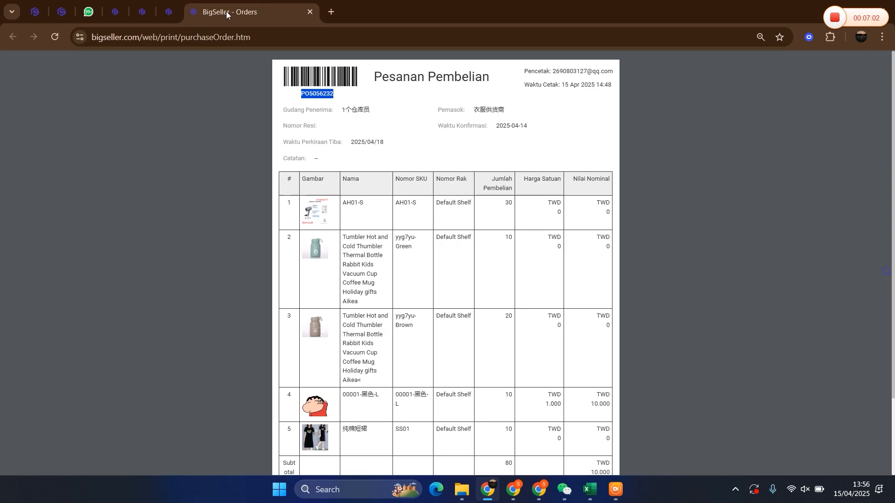
{"action": "left_click", "coordinate": [169, 10]}
{"action": "mouse_move", "coordinate": [290, 62]}
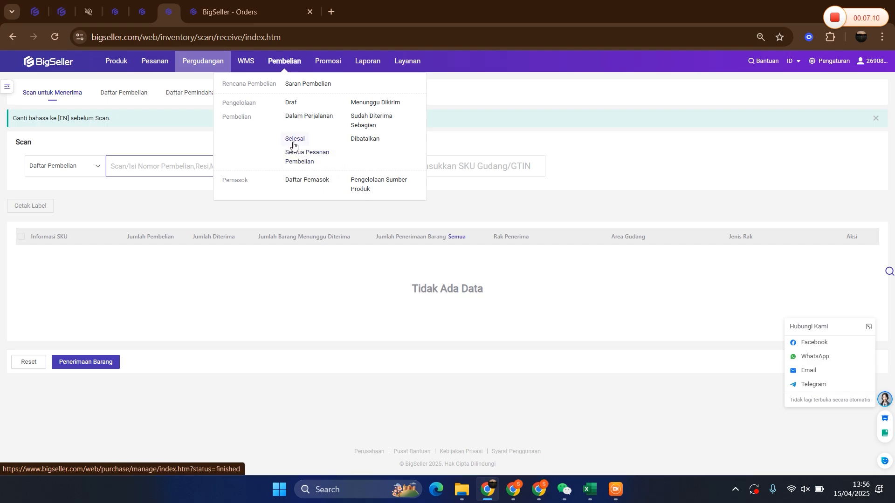
- On the loaded purchase order, set the received quantity to 10 for SS01 and 20 for yyg7yu-Brown
{"action": "left_click", "coordinate": [141, 7]}
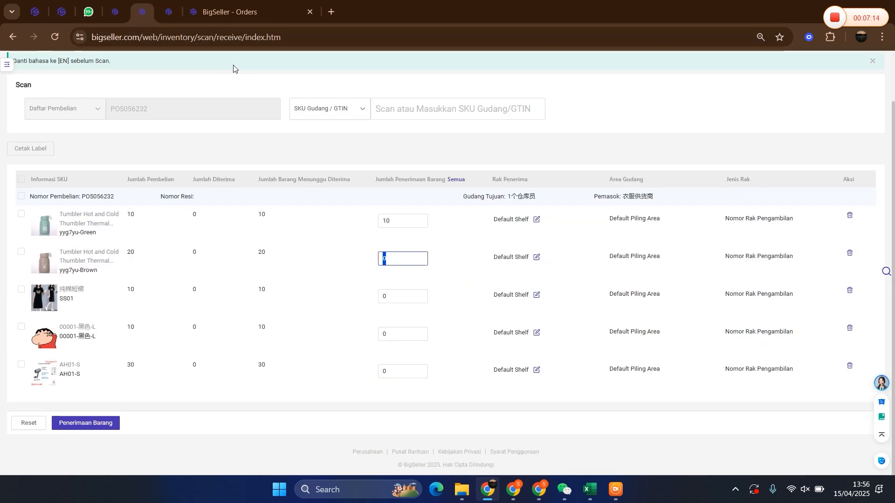
{"action": "left_click", "coordinate": [407, 297]}
{"action": "left_click", "coordinate": [400, 335]}
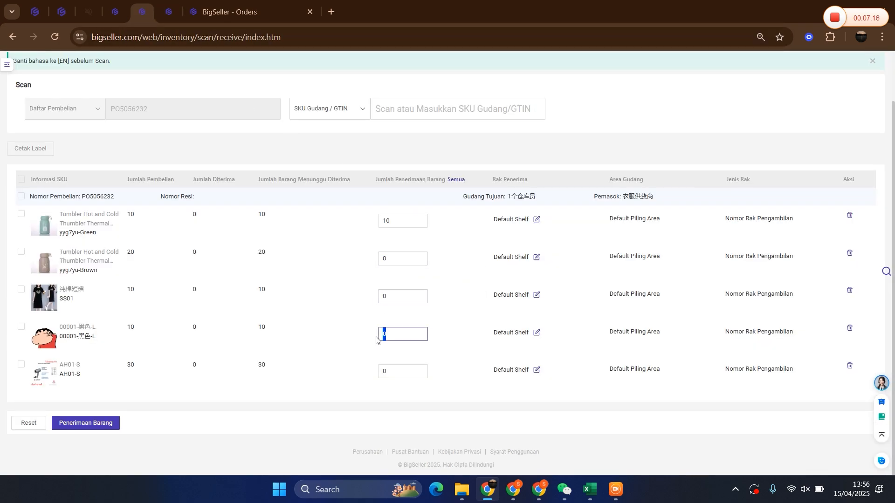
{"action": "left_click", "coordinate": [396, 301]}
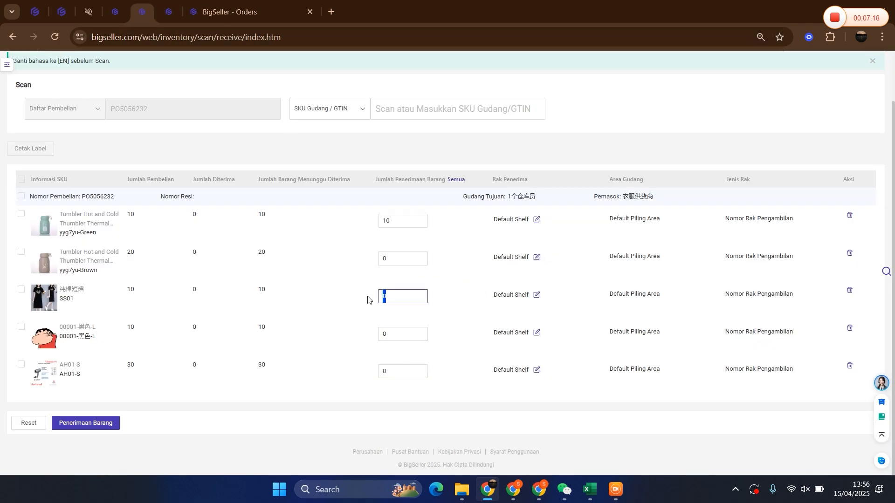
{"action": "type", "text": "10"}
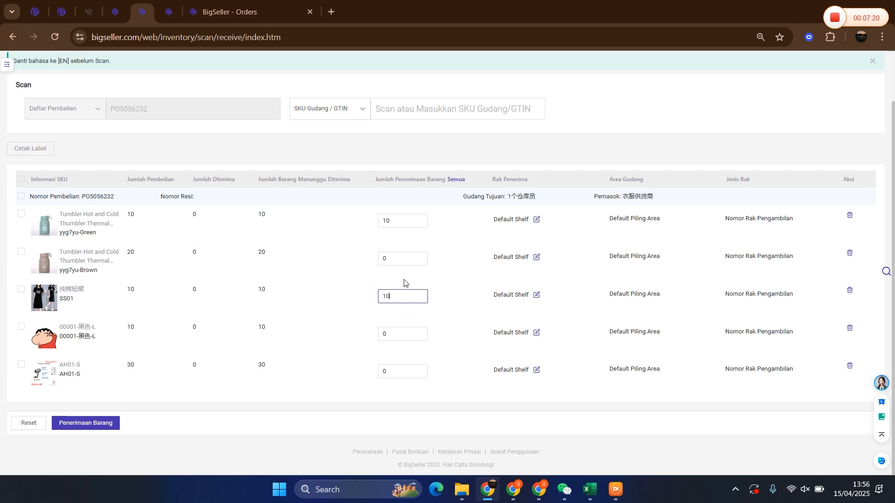
{"action": "left_click", "coordinate": [397, 262]}
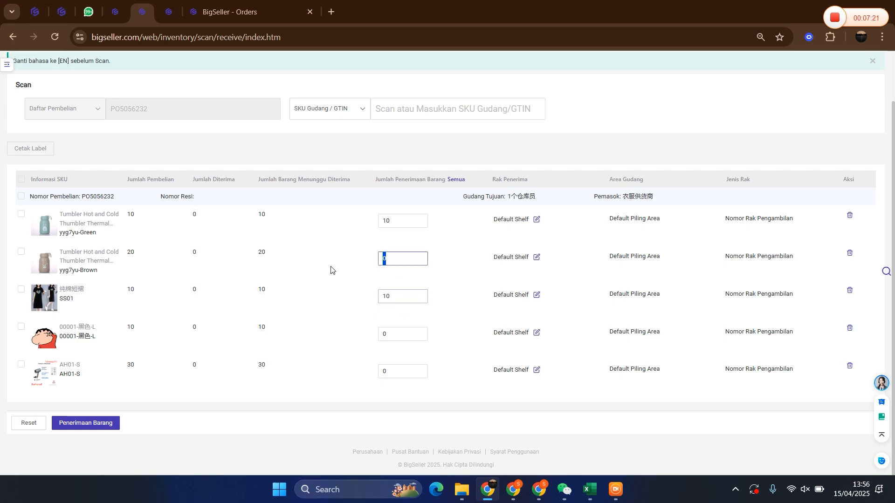
- Set the received quantity to 10 for 00001-黑色-L and 30 for AH01-S
{"action": "left_click", "coordinate": [387, 337]}
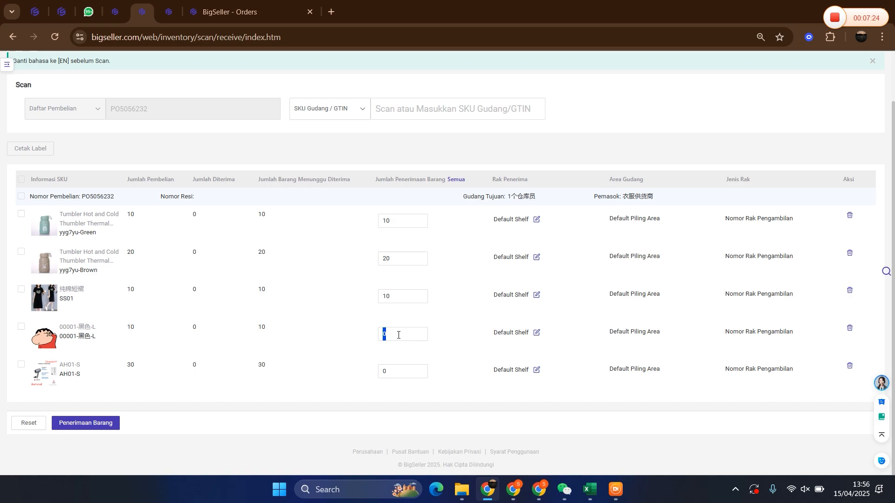
{"action": "left_click", "coordinate": [404, 329]}
{"action": "type", "text": "1"}
{"action": "double_click", "coordinate": [404, 328]}
{"action": "type", "text": "10"}
{"action": "left_click", "coordinate": [402, 372]}
{"action": "type", "text": "30"}
{"action": "left_click", "coordinate": [436, 406]}
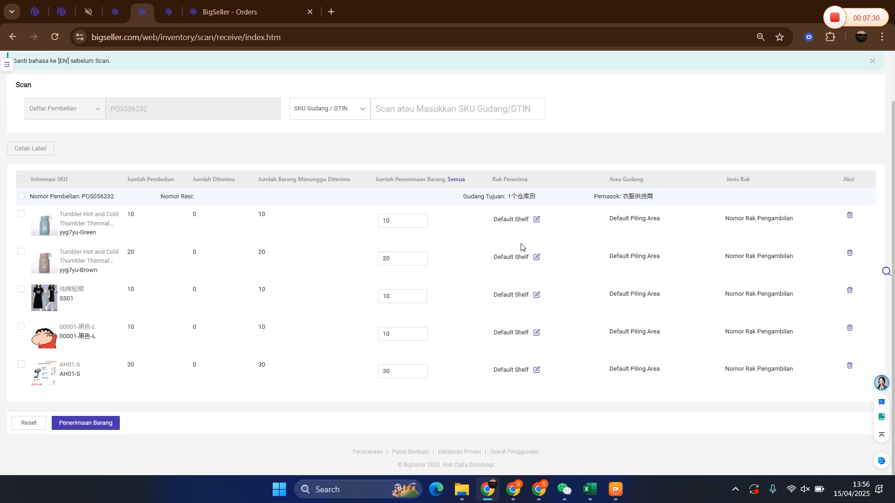
- Assign shelf A-01-O1 as the receiving shelf for yyg7yu-Green
{"action": "left_click", "coordinate": [401, 221]}
{"action": "double_click", "coordinate": [130, 215]}
{"action": "left_click", "coordinate": [332, 230]}
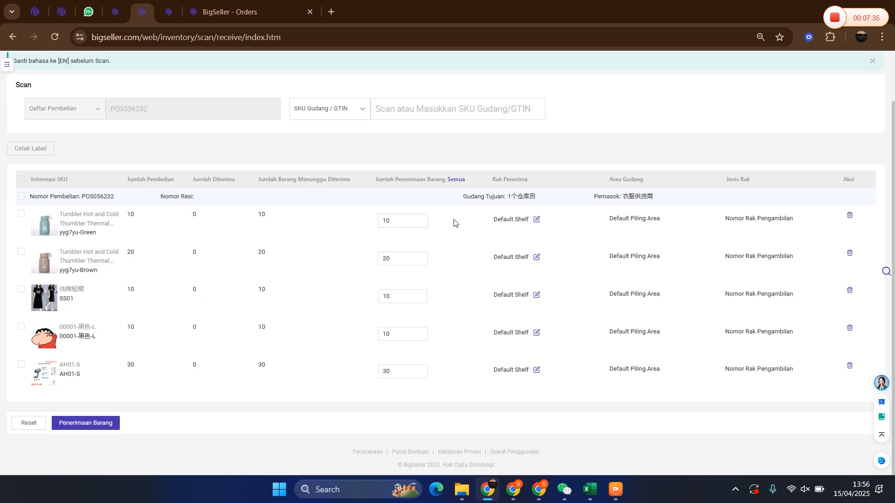
{"action": "left_click", "coordinate": [536, 220]}
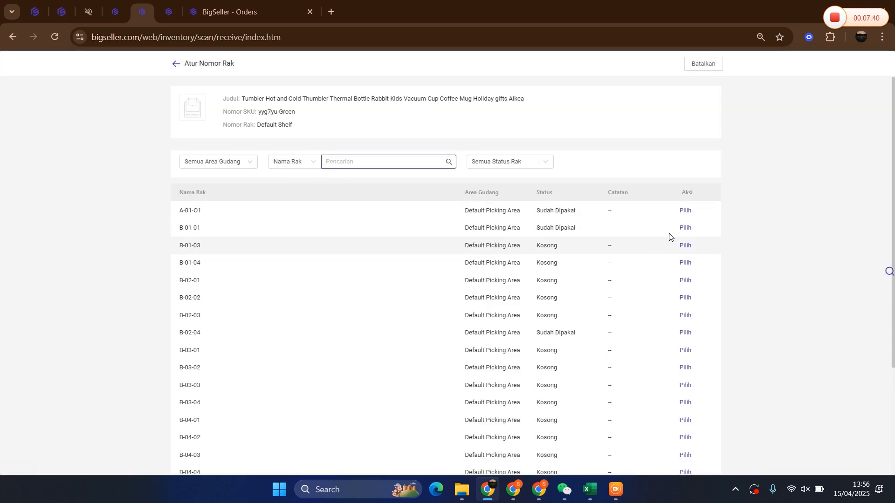
{"action": "left_click", "coordinate": [687, 215]}
{"action": "left_click", "coordinate": [685, 212]}
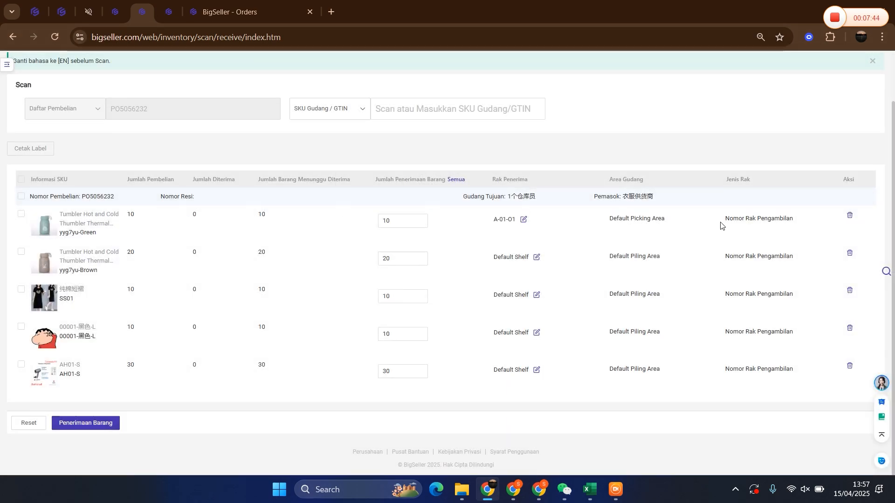
- Review the shelf type and receiving shelf of yyg7yu-Green and the received quantities across the loaded purchase order
{"action": "left_click_drag", "start_coordinate": [721, 225], "coordinate": [801, 223]}
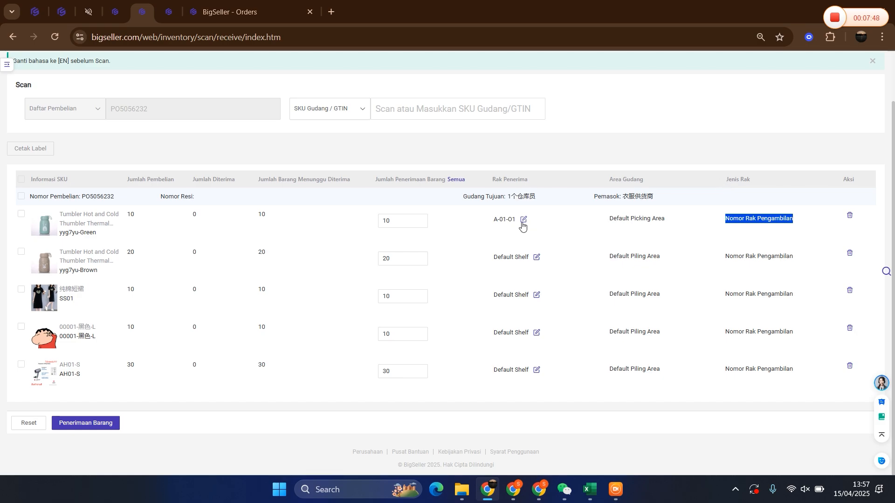
{"action": "left_click_drag", "start_coordinate": [496, 179], "coordinate": [553, 181]}
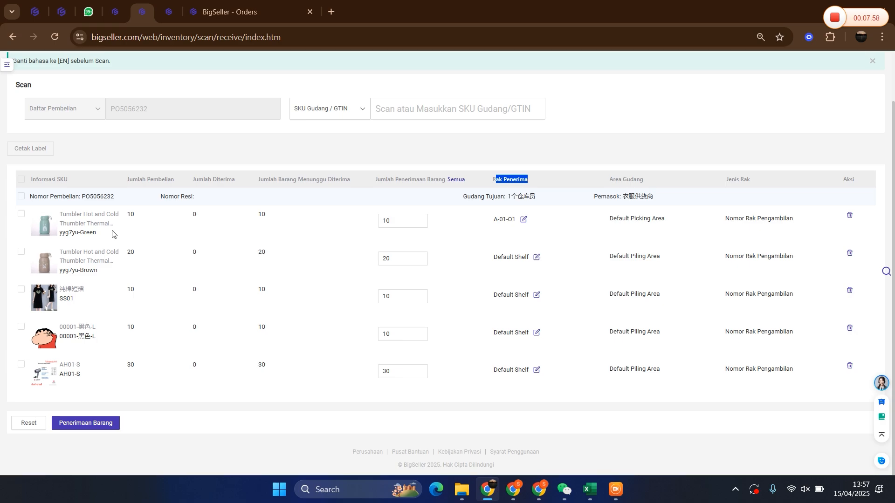
{"action": "double_click", "coordinate": [129, 215]}
{"action": "double_click", "coordinate": [385, 258]}
{"action": "scroll", "coordinate": [383, 259], "scroll_direction": "up", "scroll_amount": 2}
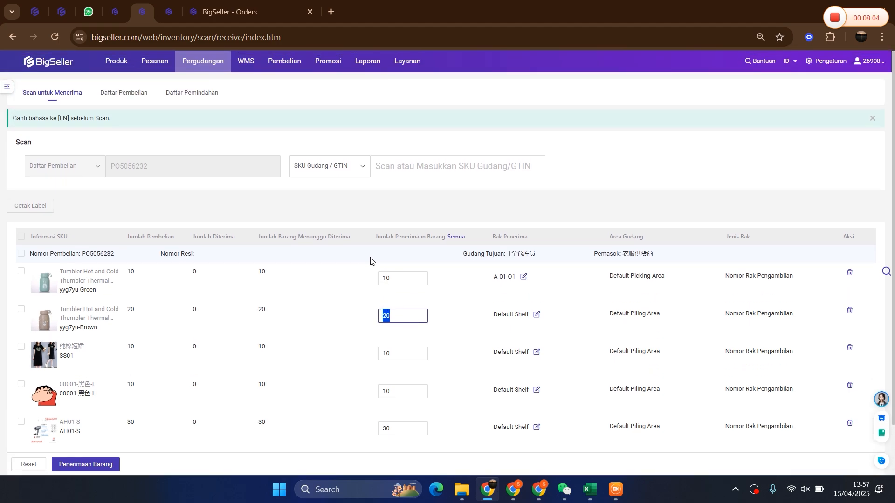
{"action": "scroll", "coordinate": [370, 261], "scroll_direction": "down", "scroll_amount": 2}
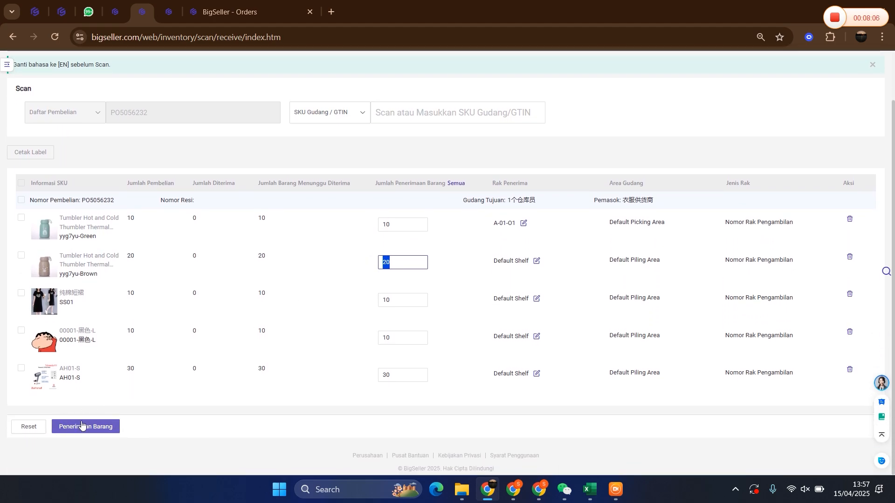
{"action": "scroll", "coordinate": [81, 425], "scroll_direction": "up", "scroll_amount": 2}
{"action": "scroll", "coordinate": [82, 425], "scroll_direction": "down", "scroll_amount": 2}
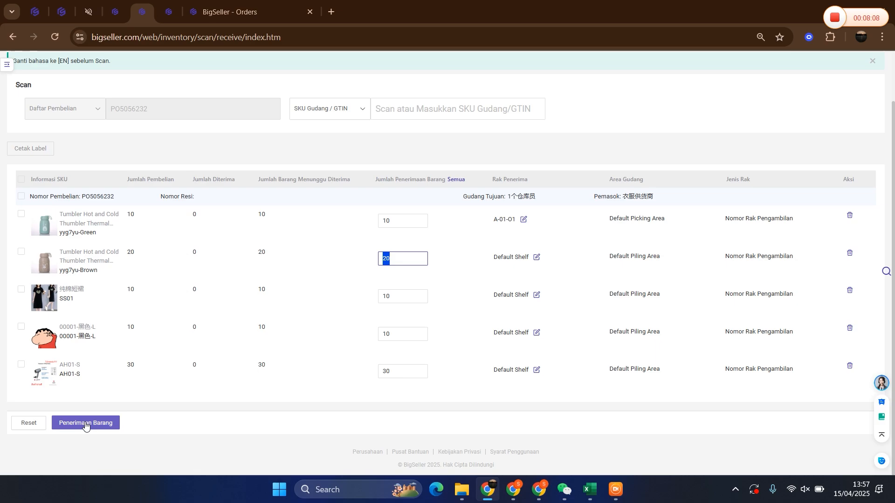
- Submit the goods receipt for the loaded purchase order, confirm it and close the result summary
{"action": "left_click", "coordinate": [115, 424]}
{"action": "left_click", "coordinate": [462, 130]}
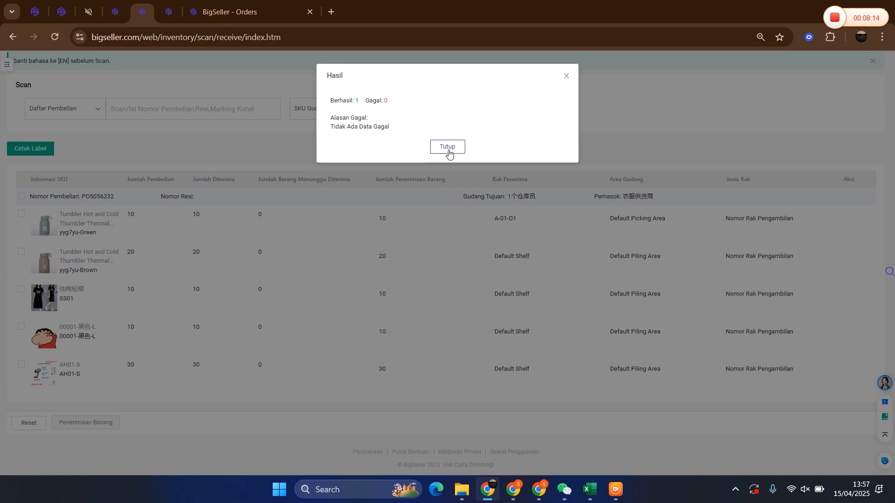
{"action": "left_click", "coordinate": [448, 153]}
{"action": "scroll", "coordinate": [221, 214], "scroll_direction": "up", "scroll_amount": 2}
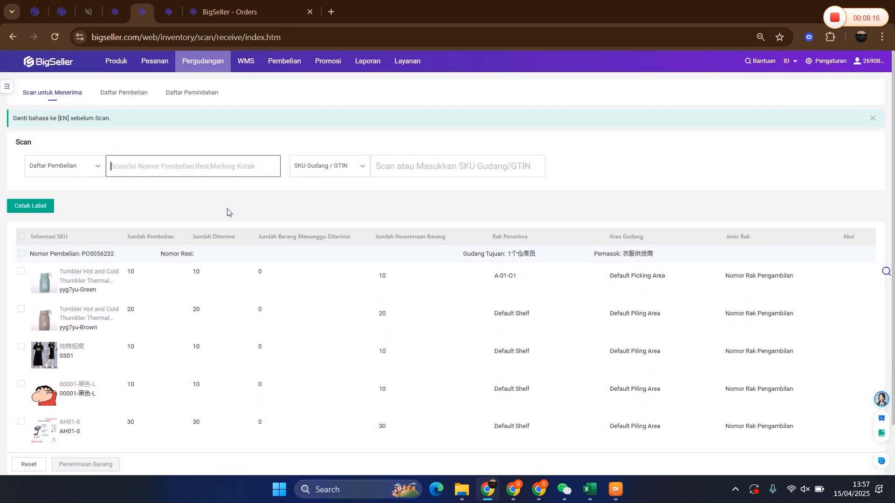
- Copy the received purchase order's number and open the Selesai purchase order list from the duplicated receiving page
{"action": "mouse_move", "coordinate": [143, 64]}
{"action": "double_click", "coordinate": [97, 254]}
{"action": "key", "text": "ctrl+c"}
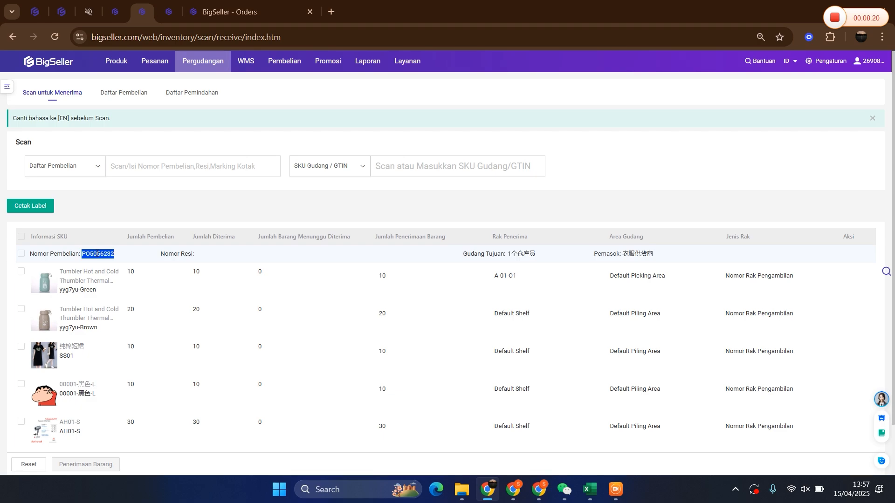
{"action": "left_click", "coordinate": [250, 6]}
{"action": "left_click", "coordinate": [171, 14]}
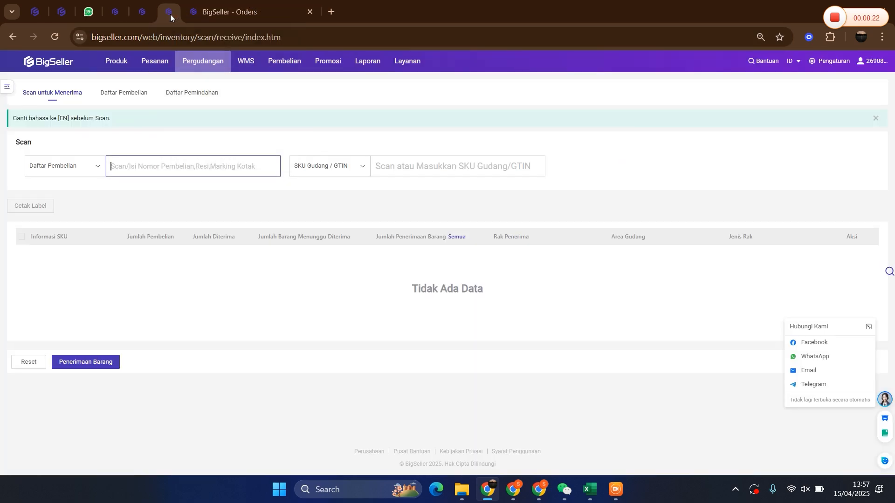
{"action": "mouse_move", "coordinate": [339, 62]}
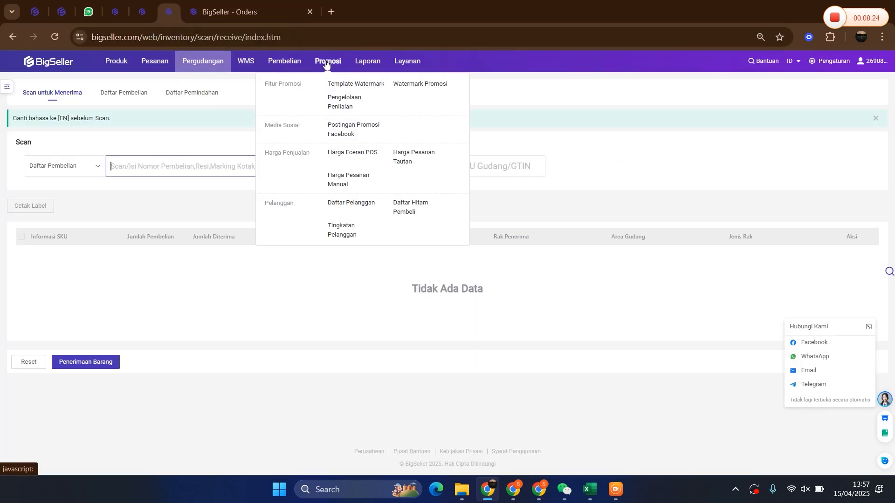
{"action": "mouse_move", "coordinate": [301, 62]}
{"action": "left_click", "coordinate": [298, 153]}
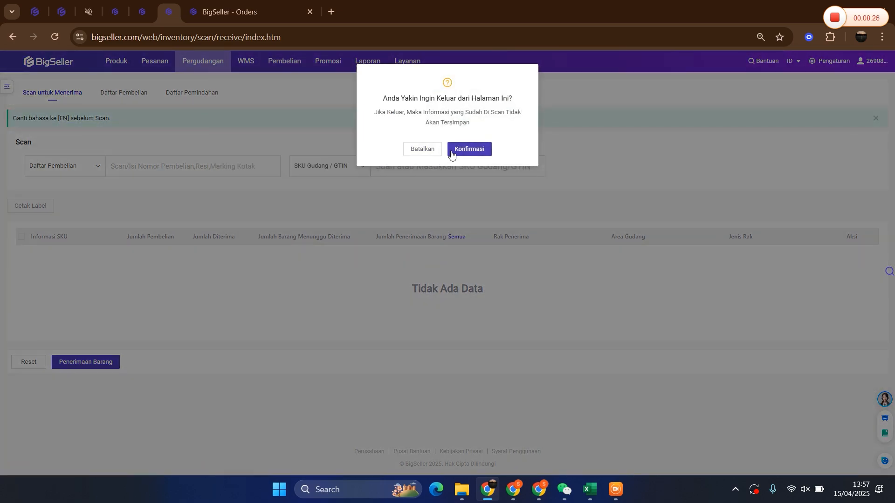
{"action": "left_click", "coordinate": [452, 152]}
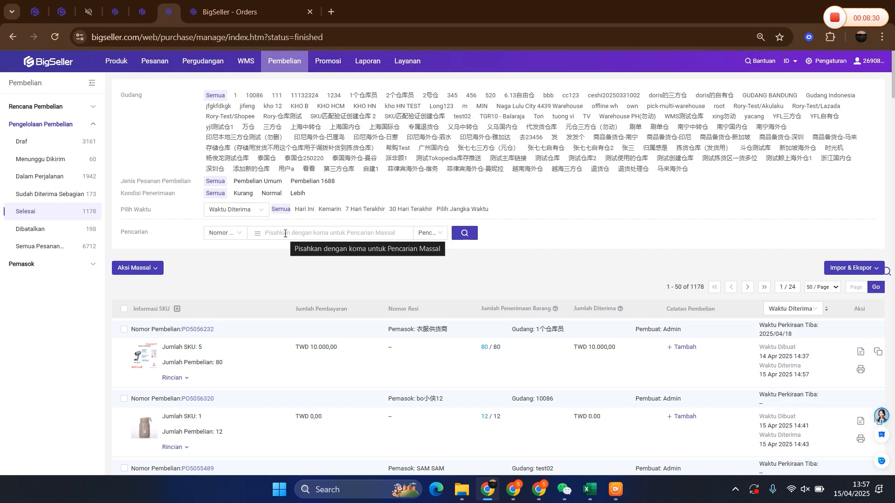
- Search the Selesai list for the copied purchase order number and expand that order's SKU details
{"action": "left_click", "coordinate": [285, 234]}
{"action": "key", "text": "ctrl+v"}
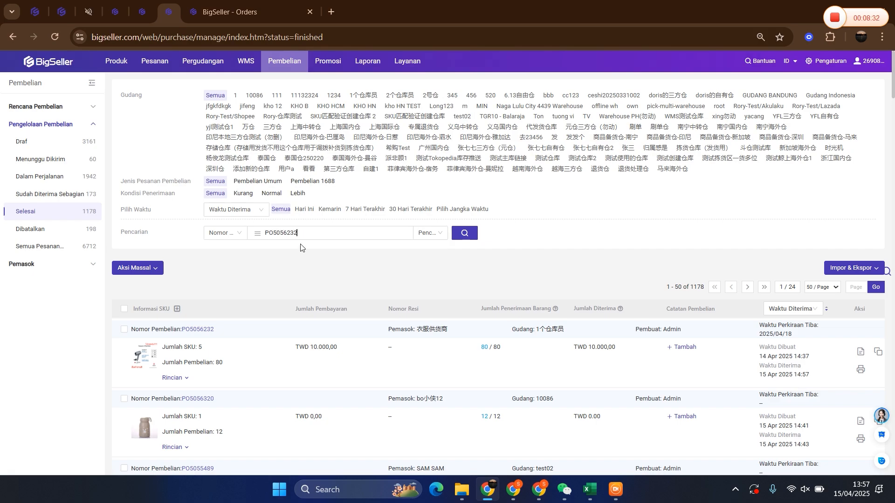
{"action": "key", "text": "Return"}
{"action": "left_click", "coordinate": [174, 377]}
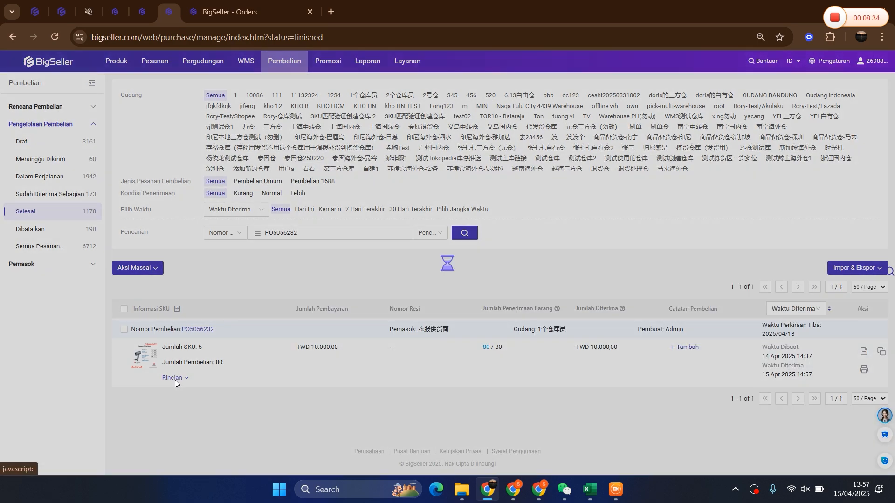
- Compare the received and ordered quantities of each SKU in the completed purchase order
{"action": "scroll", "coordinate": [182, 348], "scroll_direction": "down", "scroll_amount": 1}
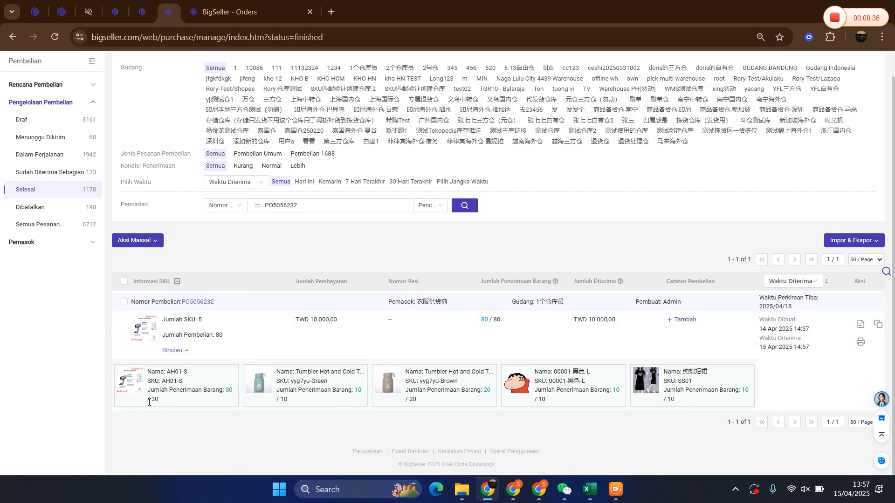
{"action": "triple_click", "coordinate": [265, 402]}
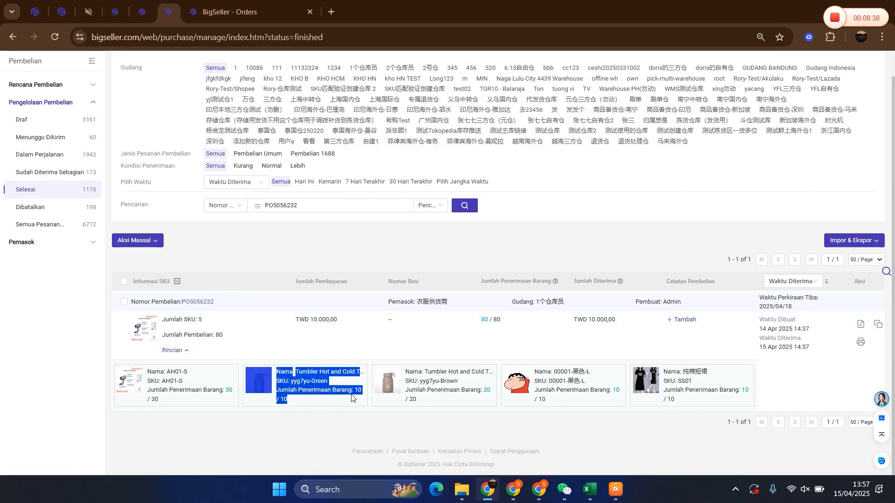
{"action": "left_click_drag", "start_coordinate": [422, 400], "coordinate": [413, 399]}
{"action": "left_click_drag", "start_coordinate": [490, 390], "coordinate": [486, 390]}
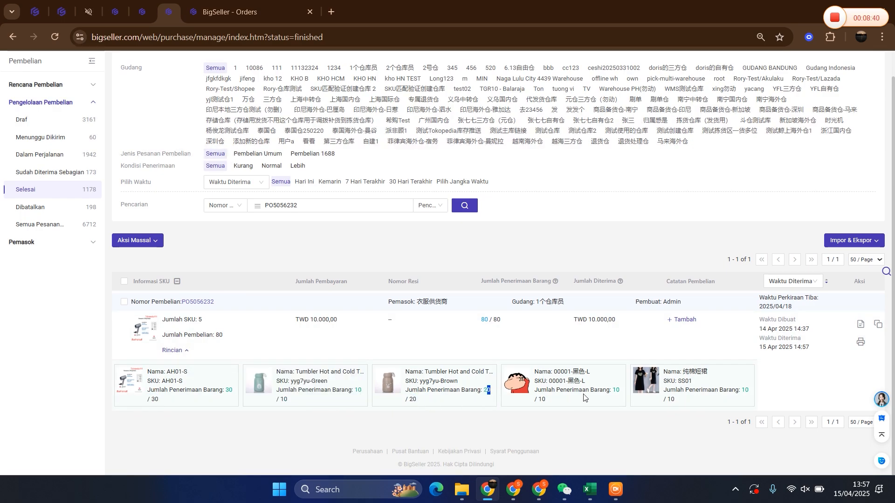
{"action": "left_click_drag", "start_coordinate": [546, 400], "coordinate": [538, 401]}
{"action": "left_click_drag", "start_coordinate": [612, 390], "coordinate": [626, 395]}
{"action": "left_click_drag", "start_coordinate": [742, 392], "coordinate": [741, 404]}
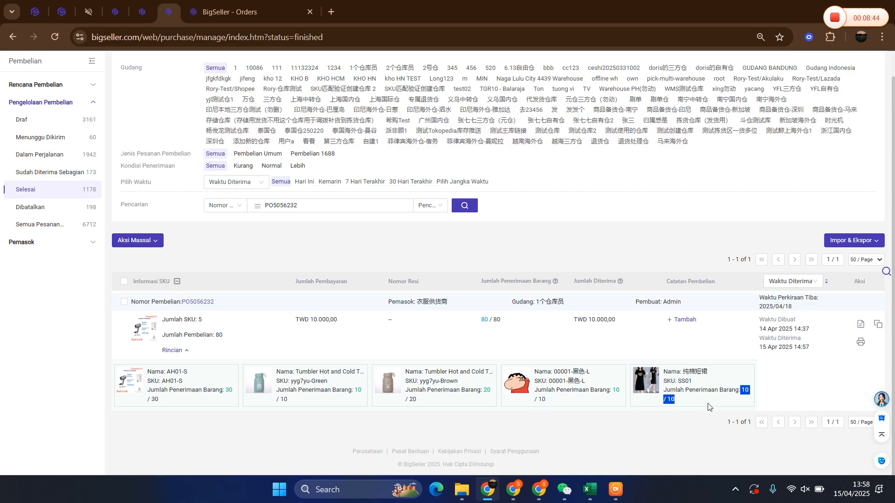
- Open the Sudah Diterima Sebagian list and expand the SKU details of its first two purchase orders
{"action": "left_click", "coordinate": [346, 486]}
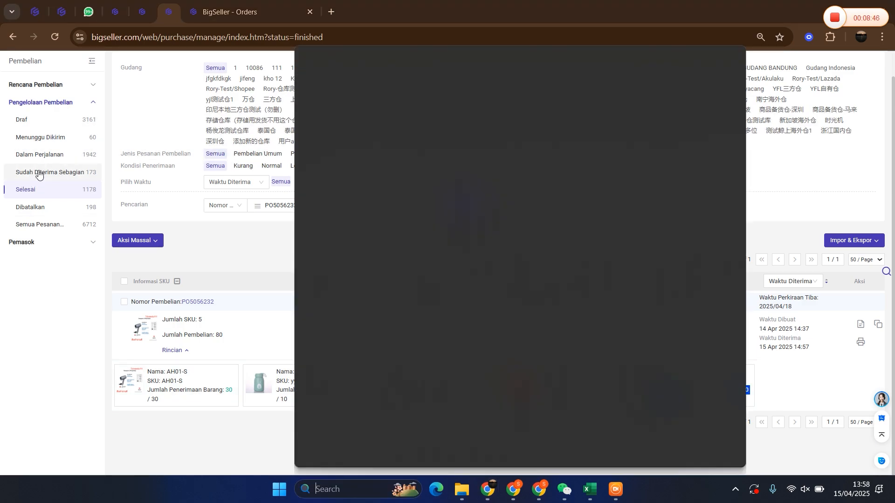
{"action": "left_click", "coordinate": [39, 173]}
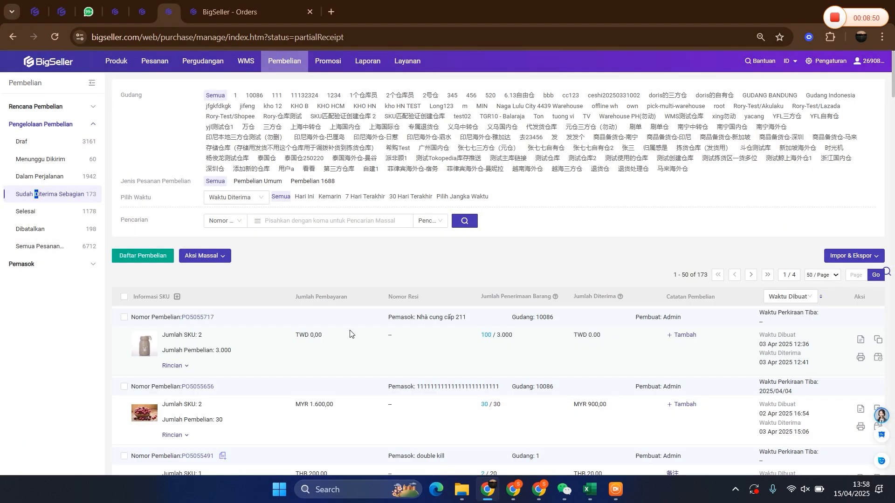
{"action": "scroll", "coordinate": [473, 286], "scroll_direction": "down", "scroll_amount": 2}
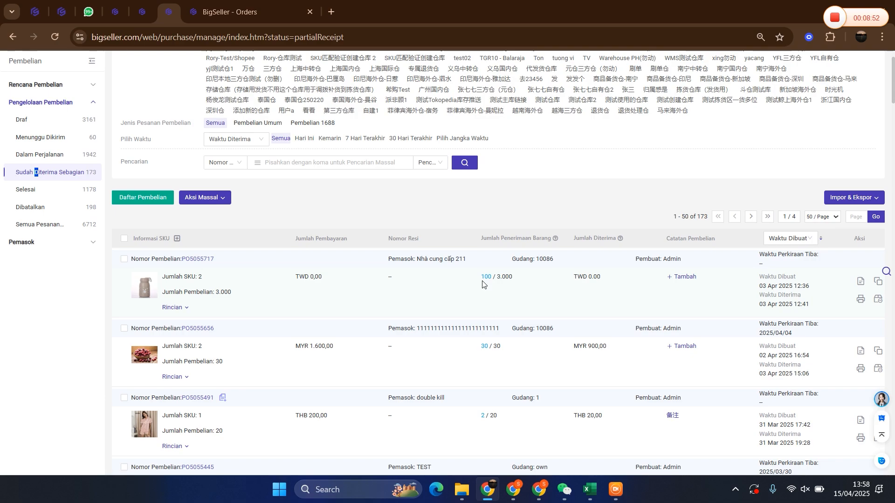
{"action": "left_click", "coordinate": [173, 307]}
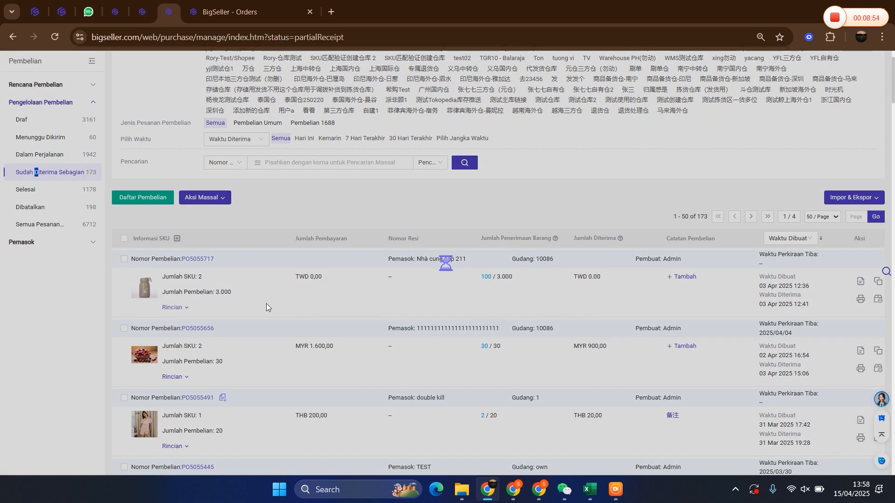
{"action": "scroll", "coordinate": [256, 304], "scroll_direction": "down", "scroll_amount": 2}
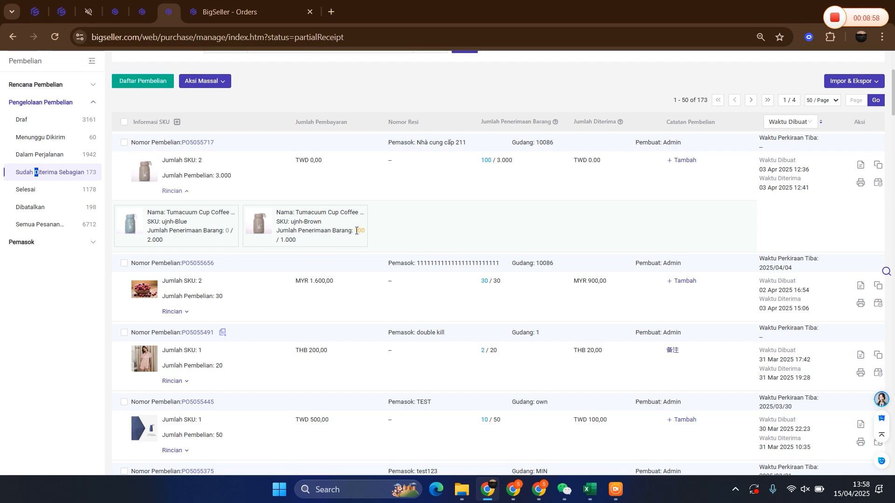
{"action": "scroll", "coordinate": [345, 242], "scroll_direction": "down", "scroll_amount": 2}
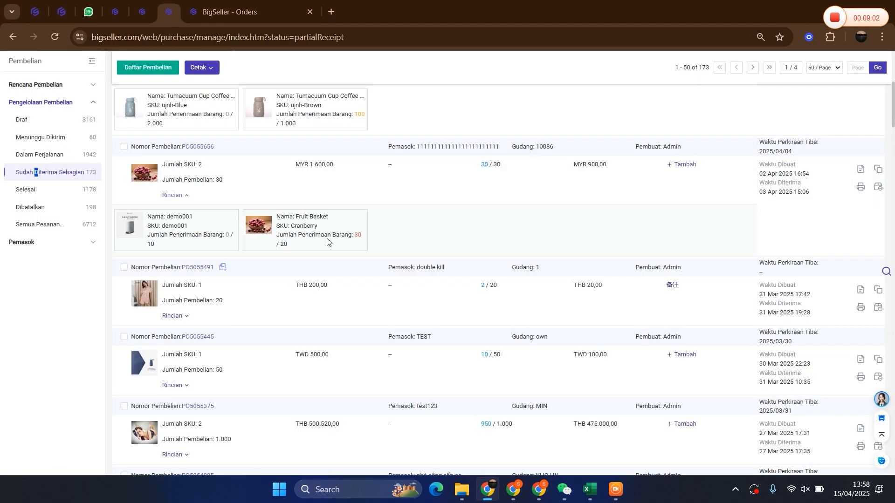
- Compare the received and ordered quantities of demo001 and Cranberry in the second partially received order
{"action": "left_click_drag", "start_coordinate": [350, 234], "coordinate": [357, 235]}
{"action": "left_click_drag", "start_coordinate": [227, 235], "coordinate": [235, 236]}
{"action": "left_click", "coordinate": [225, 244]}
{"action": "left_click_drag", "start_coordinate": [162, 249], "coordinate": [146, 248]}
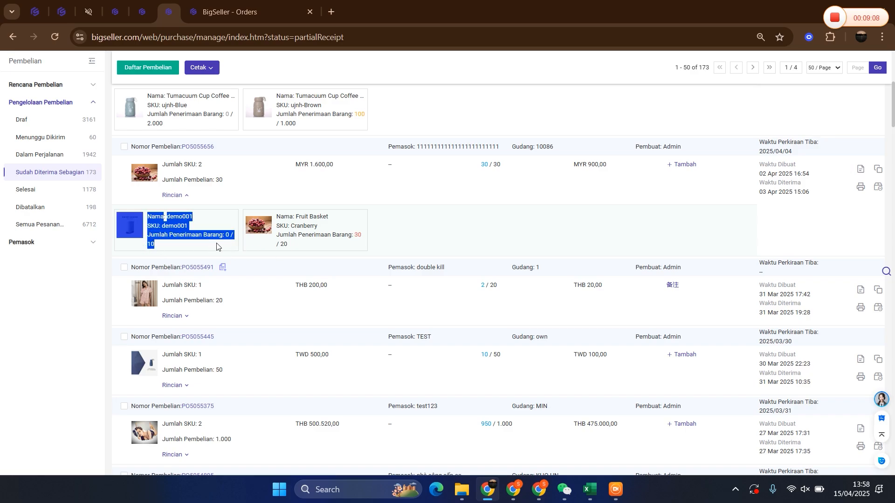
{"action": "left_click", "coordinate": [226, 247]}
{"action": "double_click", "coordinate": [226, 236]}
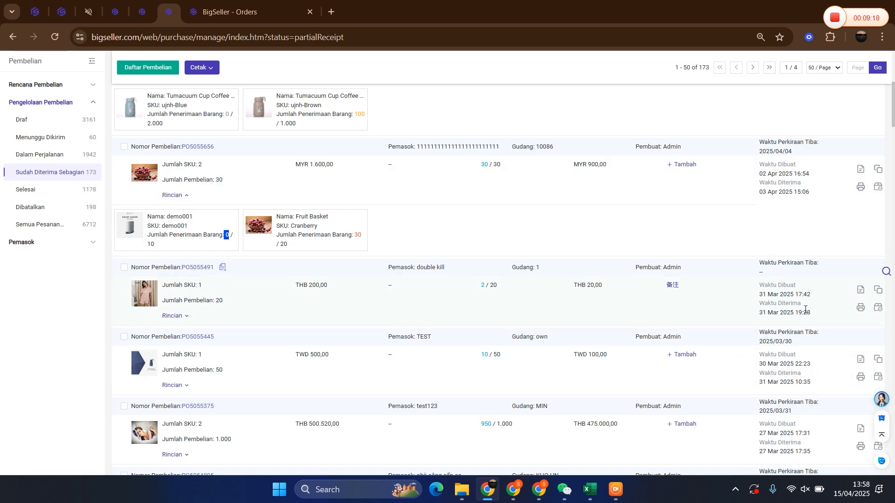
- Copy the number of the partially received order from supplier double kill and load it in Penerimaan Barang
{"action": "left_click", "coordinate": [202, 267]}
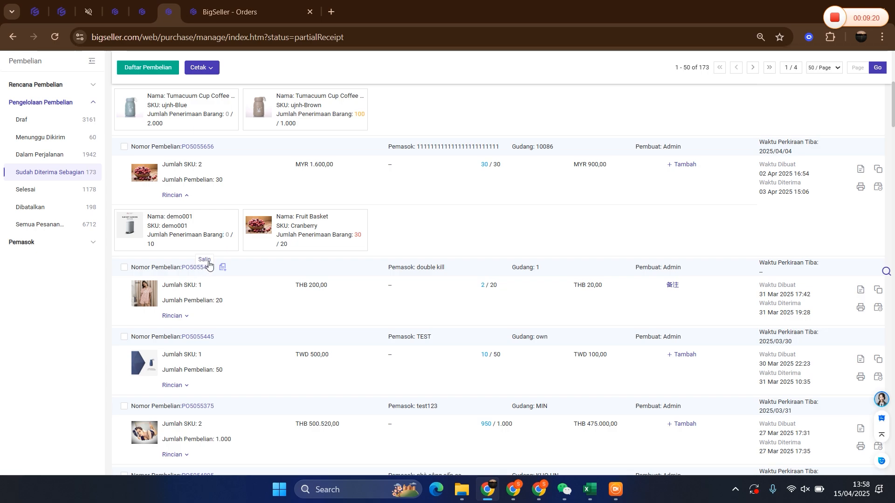
{"action": "scroll", "coordinate": [241, 310], "scroll_direction": "up", "scroll_amount": 5}
{"action": "mouse_move", "coordinate": [202, 61]}
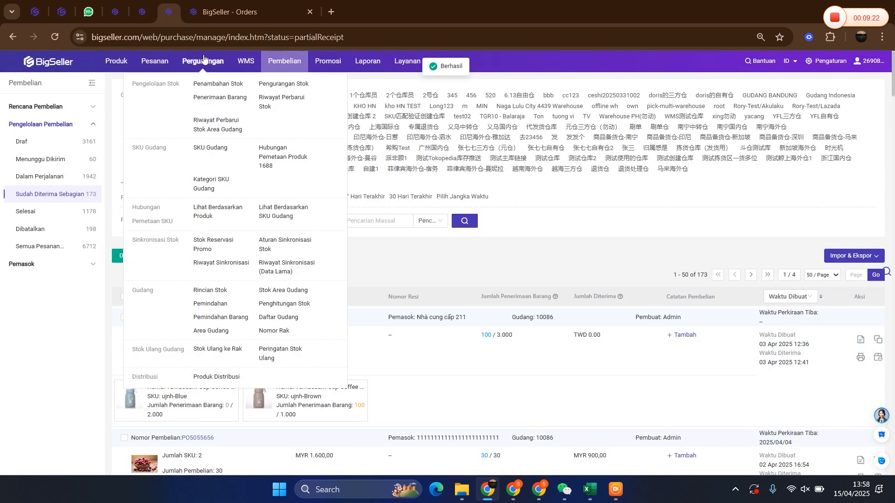
{"action": "left_click", "coordinate": [207, 97]}
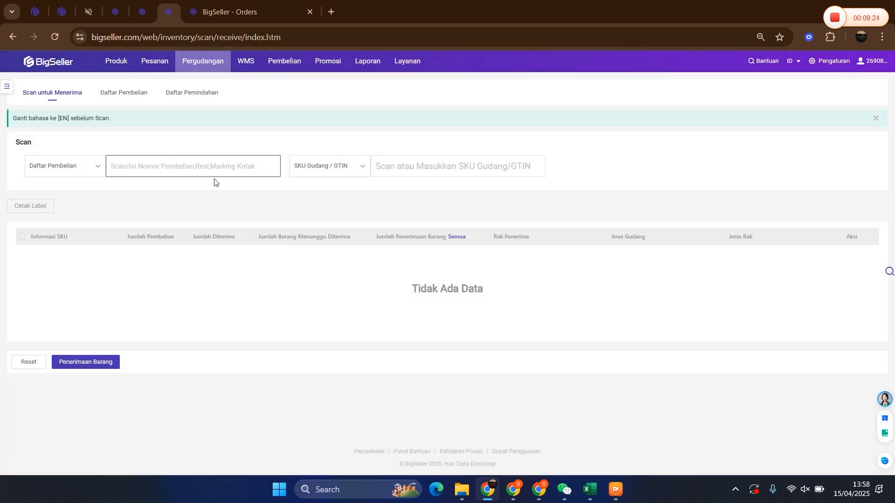
{"action": "type", "text": "PO5055491"}
{"action": "key", "text": "Return"}
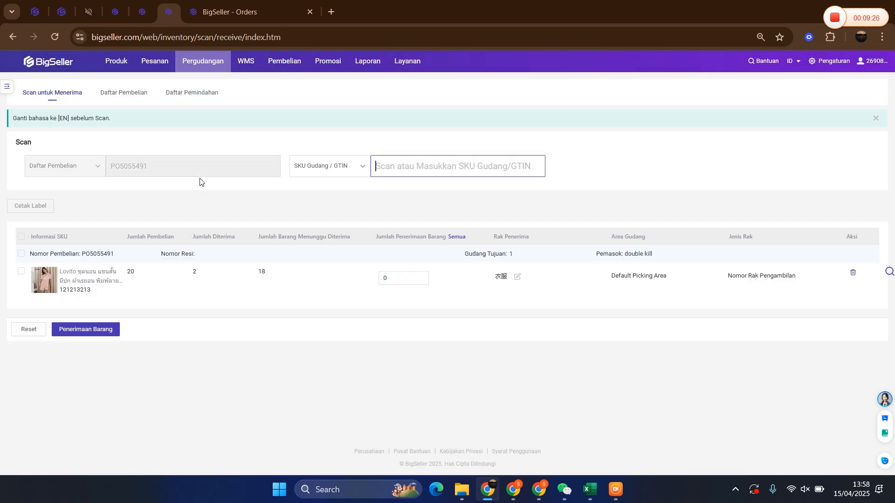
- Examine the ordered, received and awaiting quantities of SKU 121213213 in the loaded purchase order
{"action": "left_click", "coordinate": [273, 273]}
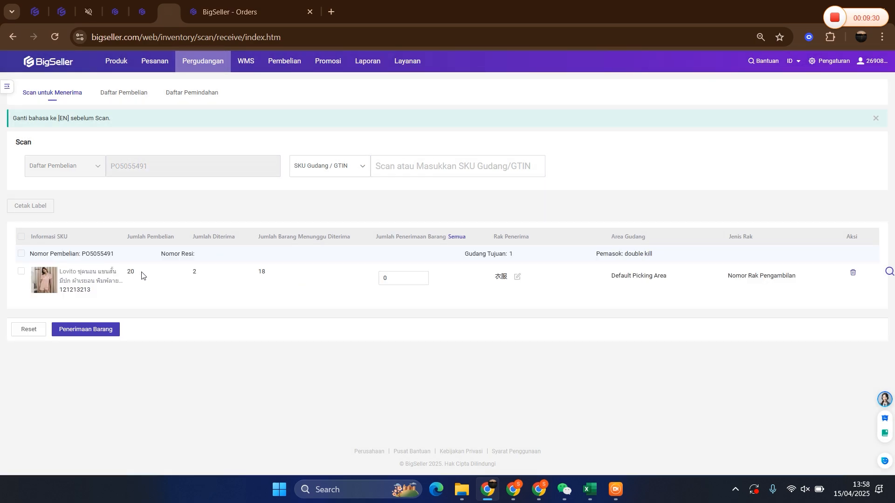
{"action": "mouse_move", "coordinate": [142, 276]}
{"action": "left_mouse_down"}
{"action": "mouse_move", "coordinate": [60, 282]}
{"action": "mouse_move", "coordinate": [126, 275]}
{"action": "left_mouse_up"}
{"action": "left_click_drag", "start_coordinate": [202, 272], "coordinate": [187, 275]}
{"action": "left_click_drag", "start_coordinate": [259, 277], "coordinate": [291, 279]}
{"action": "left_click_drag", "start_coordinate": [254, 276], "coordinate": [285, 274]}
- Set the receiving quantity of SKU 121213213 to 18, confirm its receipt and stock-in, and close the result
{"action": "left_click_drag", "start_coordinate": [392, 281], "coordinate": [385, 286]}
{"action": "left_click", "coordinate": [469, 318]}
{"action": "left_click", "coordinate": [101, 330]}
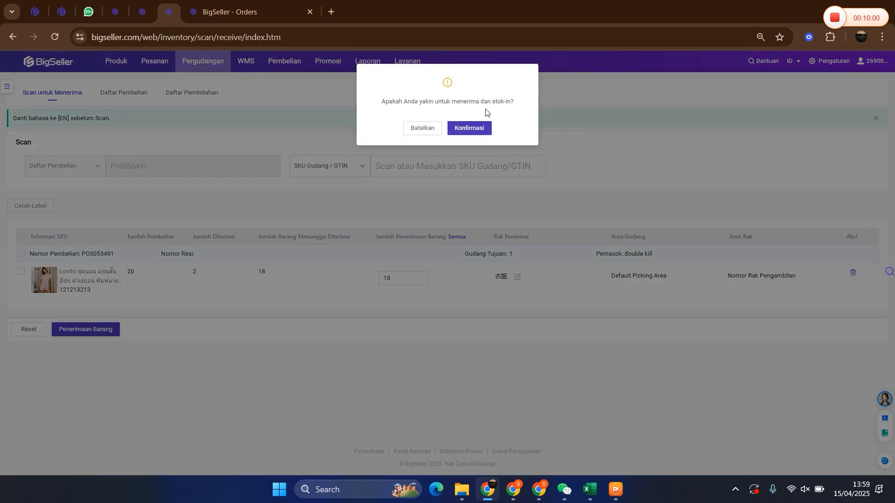
{"action": "left_click", "coordinate": [475, 132]}
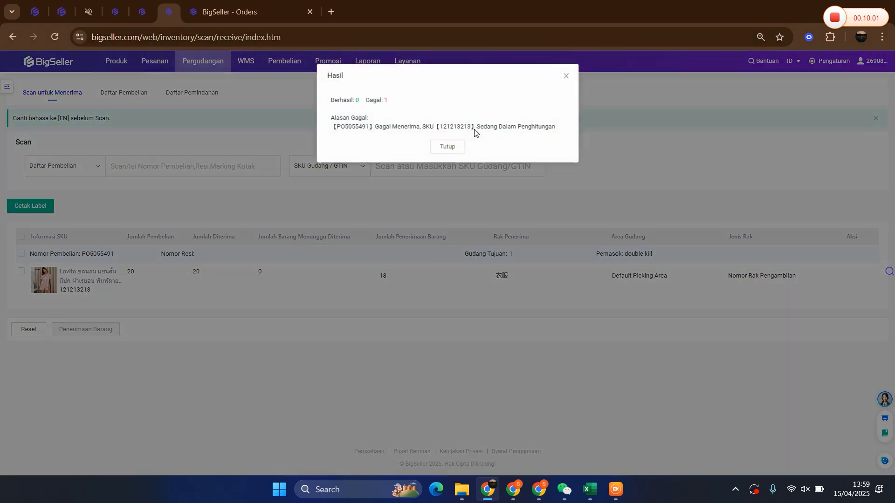
{"action": "left_click", "coordinate": [452, 149]}
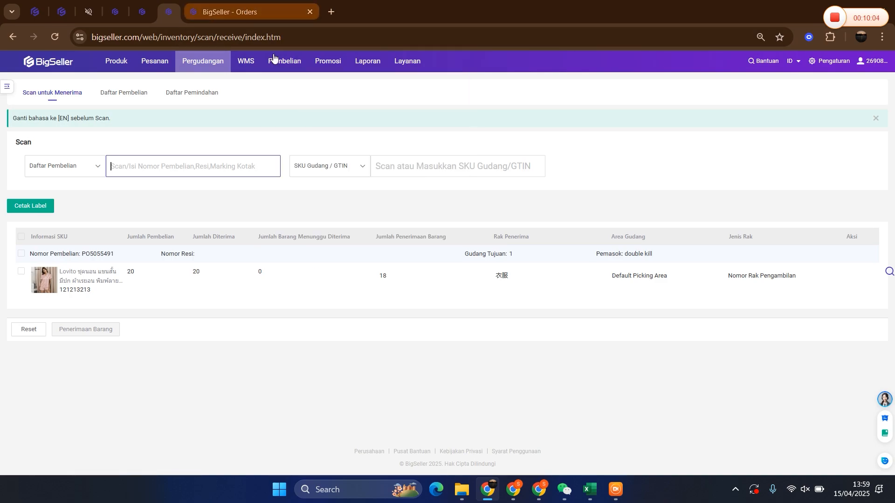
- Leave the receiving page for Daftar Pemindahan and copy the number of the unreceived transfer order
{"action": "mouse_move", "coordinate": [279, 62]}
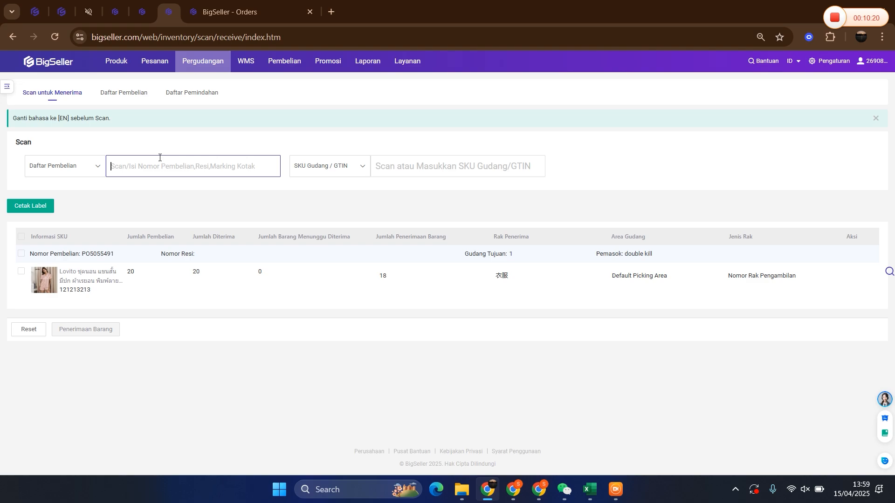
{"action": "left_click", "coordinate": [191, 93]}
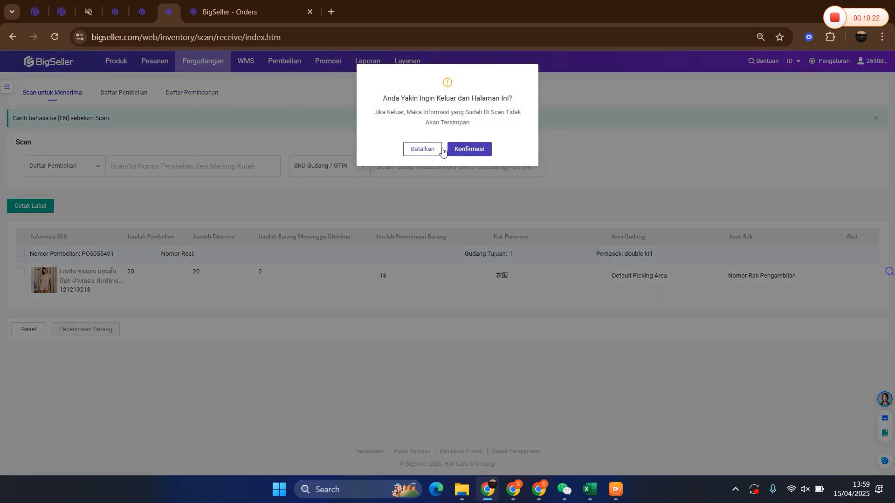
{"action": "left_click", "coordinate": [451, 149]}
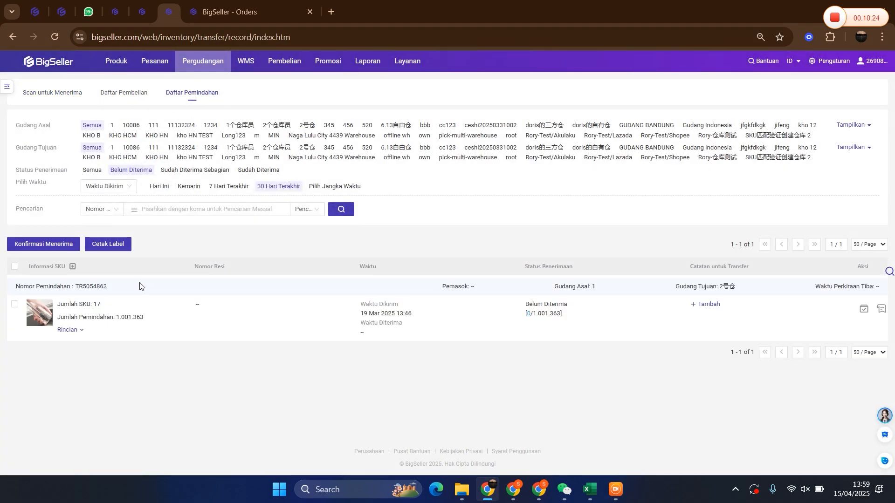
{"action": "double_click", "coordinate": [103, 287]}
{"action": "key", "text": "ctrl+c"}
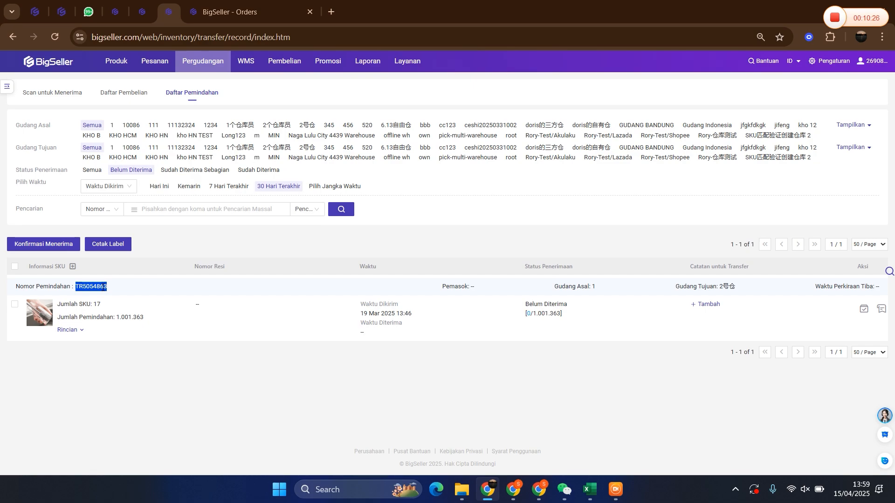
- Return to Scan untuk Menerima and set the scan document type to Daftar Pemindahan
{"action": "left_click", "coordinate": [50, 93]}
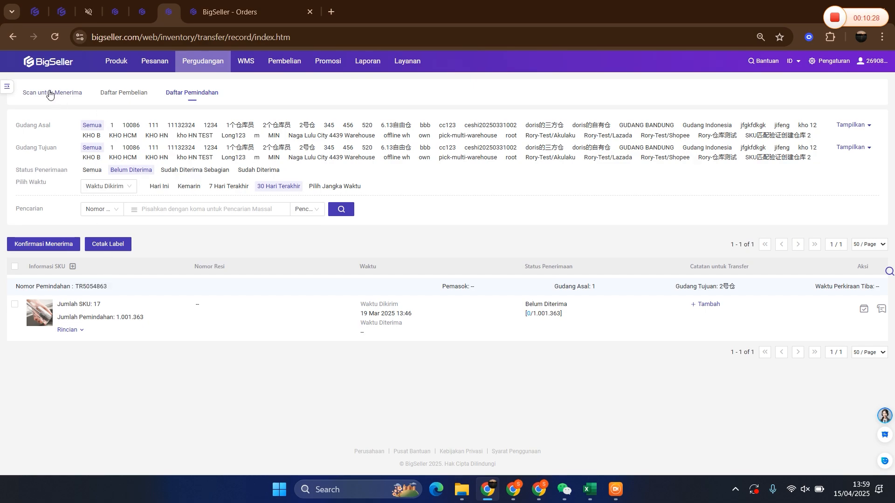
{"action": "left_click", "coordinate": [65, 169]}
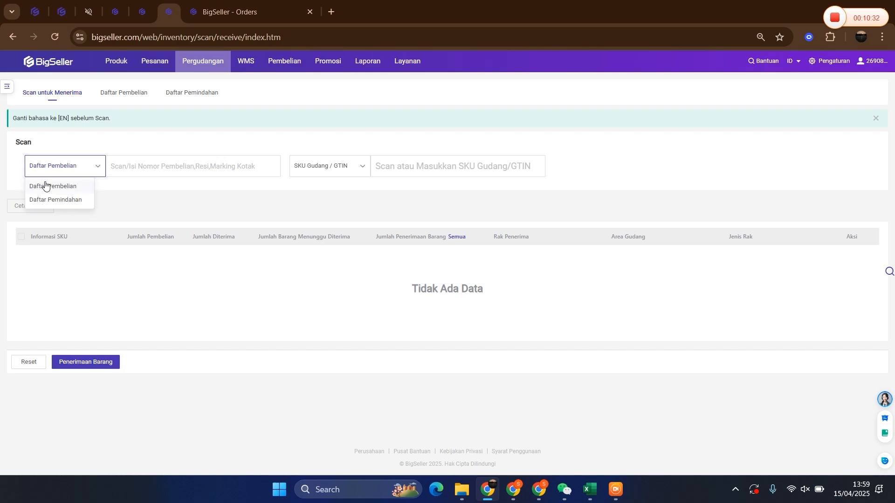
{"action": "left_click", "coordinate": [48, 204]}
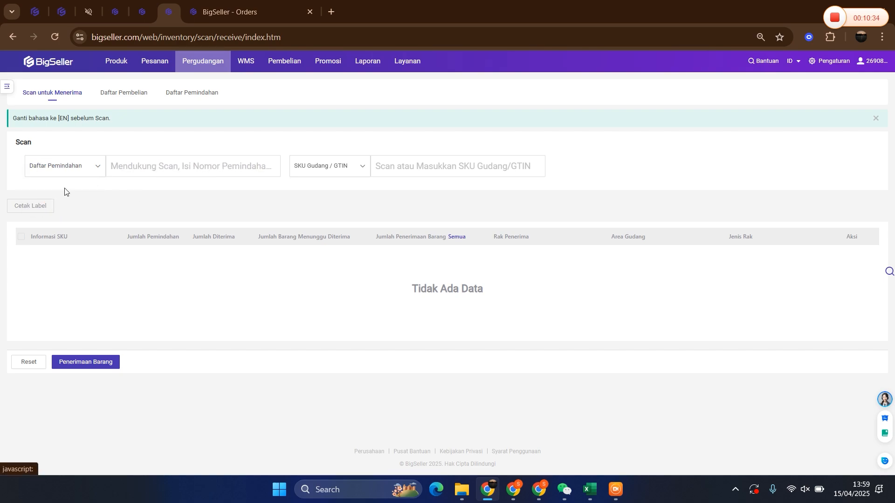
{"action": "left_click", "coordinate": [143, 170]}
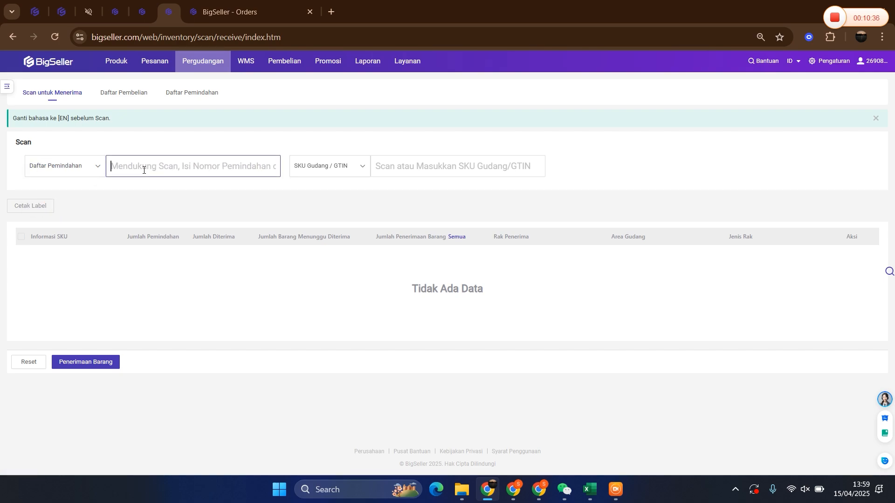
- Open the warehouse's Pemindahan page and print the planned transfer order from KHO HCM to KHO HN
{"action": "mouse_move", "coordinate": [204, 58]}
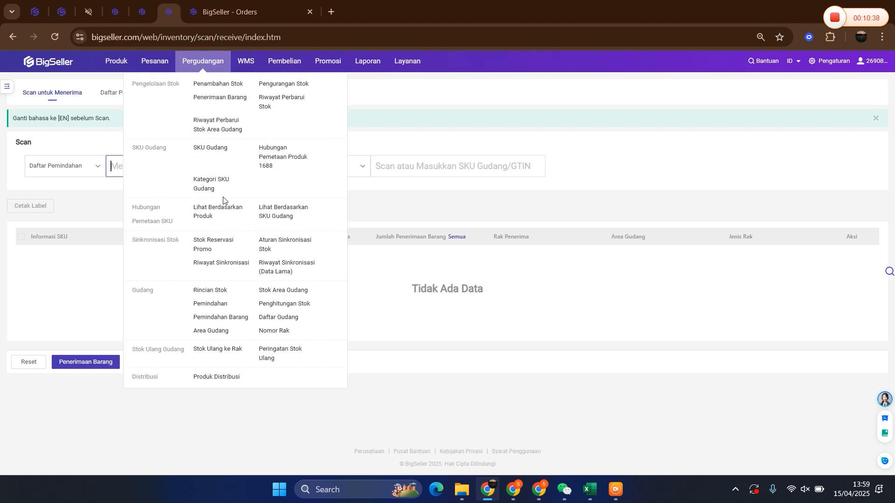
{"action": "left_click", "coordinate": [211, 306]}
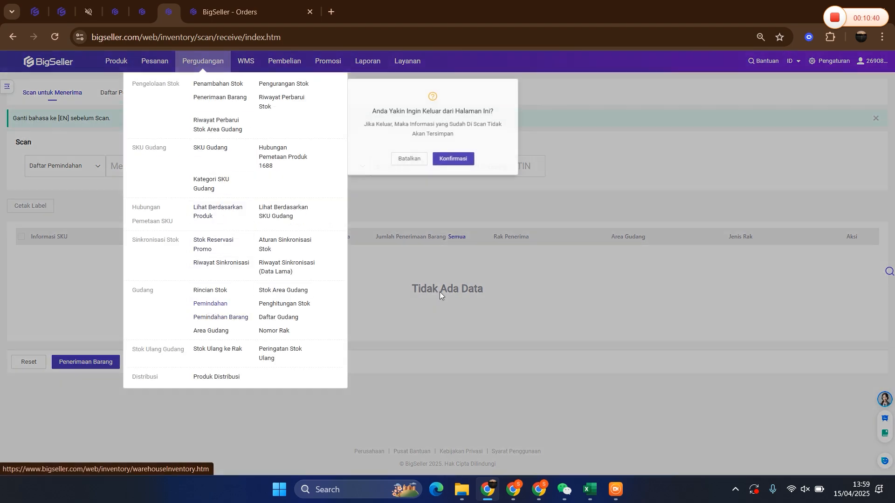
{"action": "left_click", "coordinate": [485, 150]}
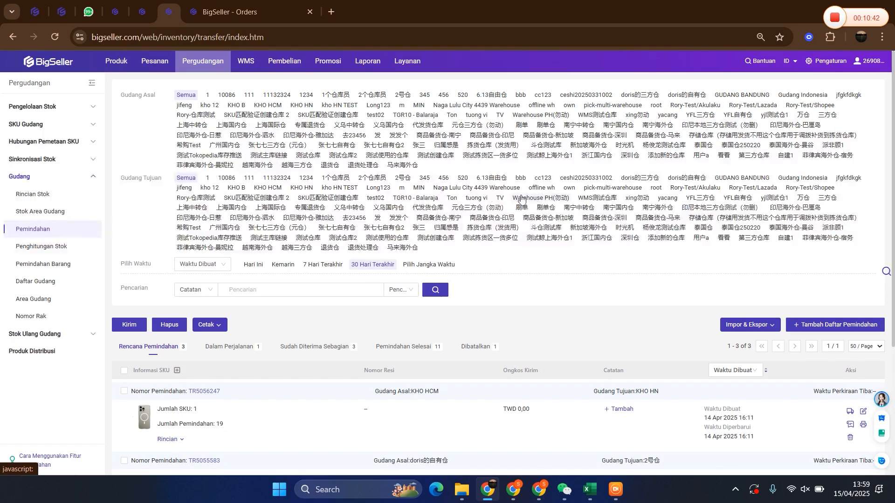
{"action": "scroll", "coordinate": [519, 198], "scroll_direction": "down", "scroll_amount": 3}
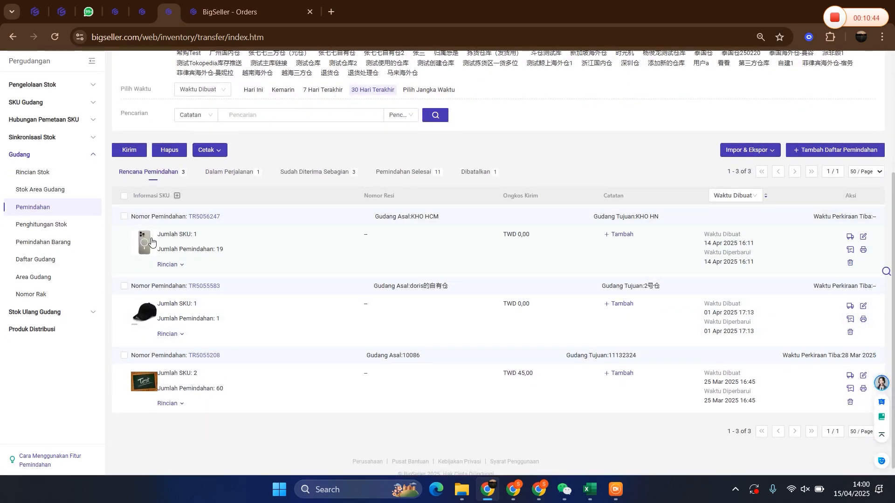
{"action": "left_click", "coordinate": [124, 216]}
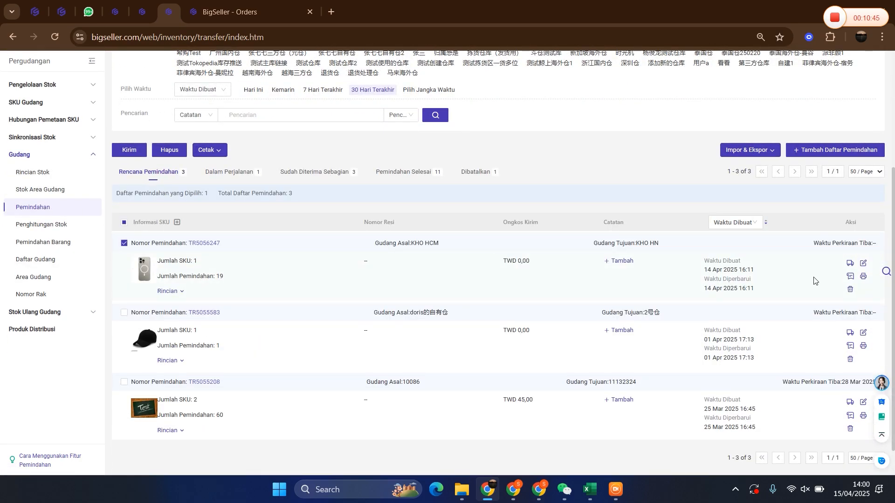
{"action": "left_click", "coordinate": [864, 277]}
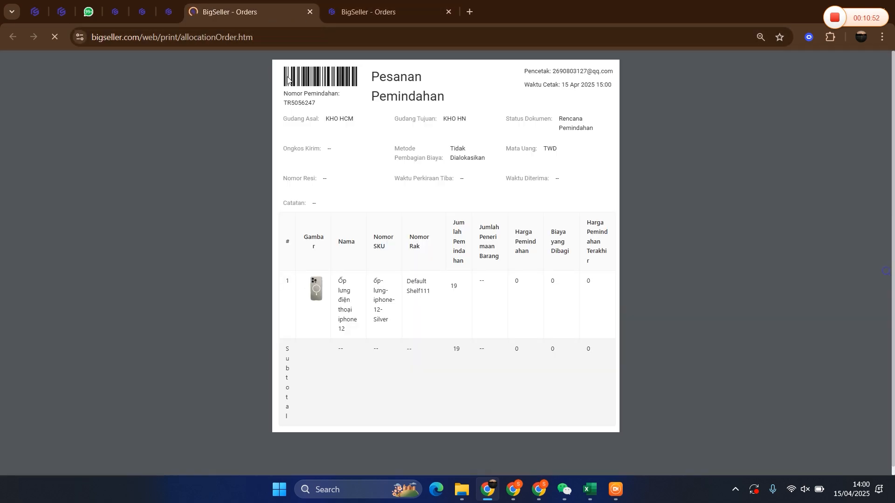
- Compare the barcode and number area on the printed transfer order with those on the printed purchase order
{"action": "double_click", "coordinate": [373, 103]}
{"action": "left_click", "coordinate": [374, 14]}
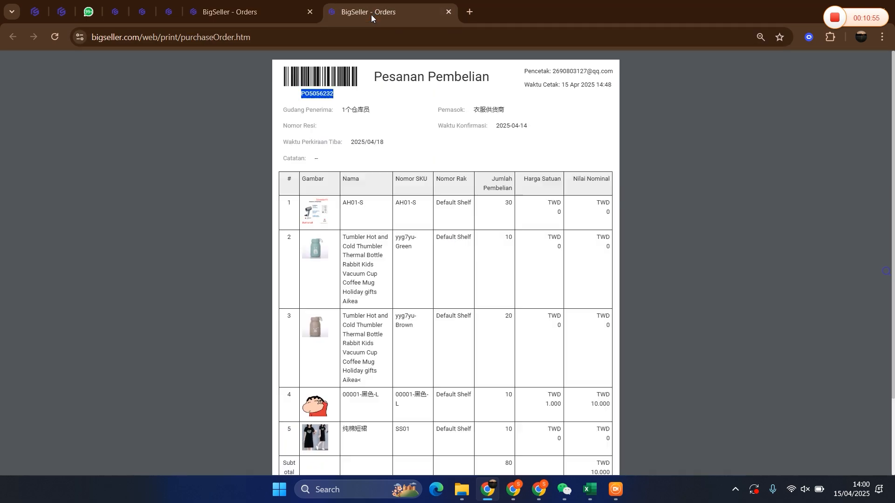
{"action": "triple_click", "coordinate": [393, 88]}
{"action": "left_click", "coordinate": [251, 12]}
{"action": "left_click", "coordinate": [304, 82]}
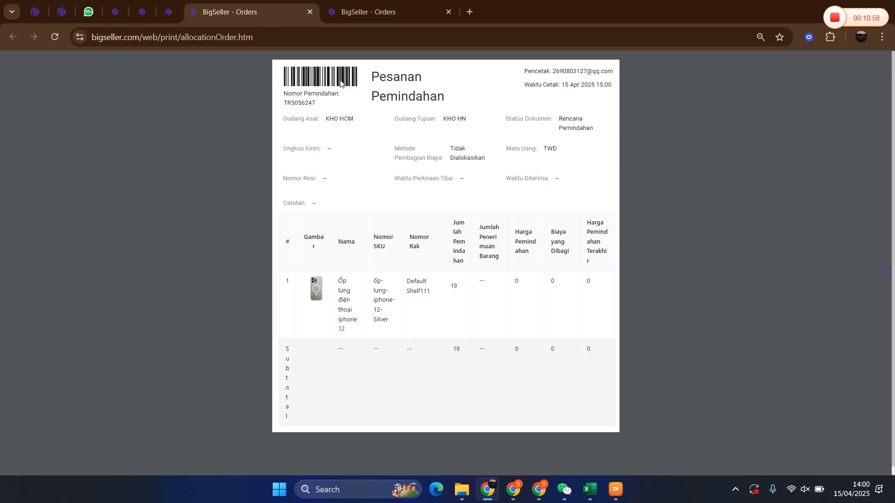
- In the other receiving page, change the scan type to Daftar Pemindahan, clear the page and paste the copied transfer number
{"action": "left_click", "coordinate": [163, 12]}
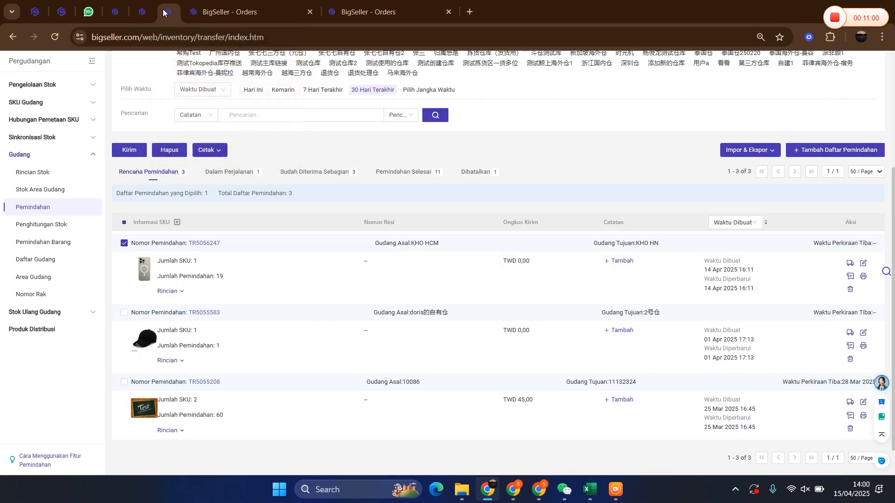
{"action": "left_click", "coordinate": [146, 12]}
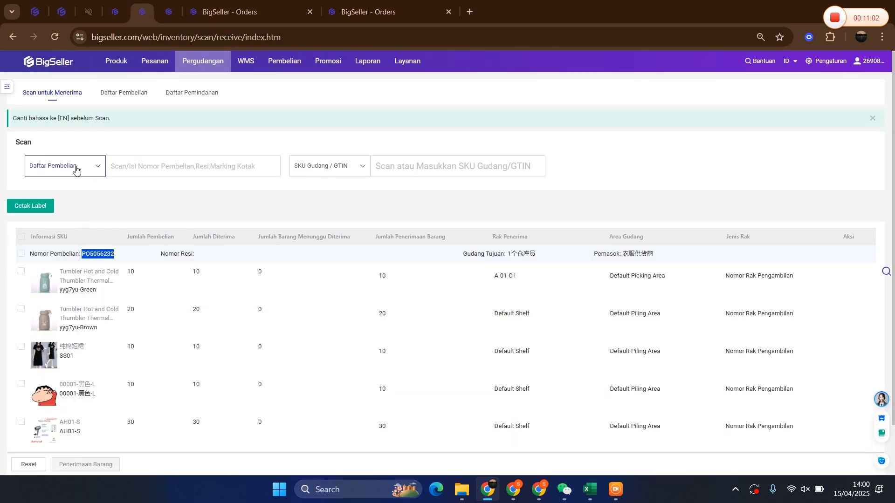
{"action": "left_click", "coordinate": [76, 169]}
{"action": "left_click", "coordinate": [61, 200]}
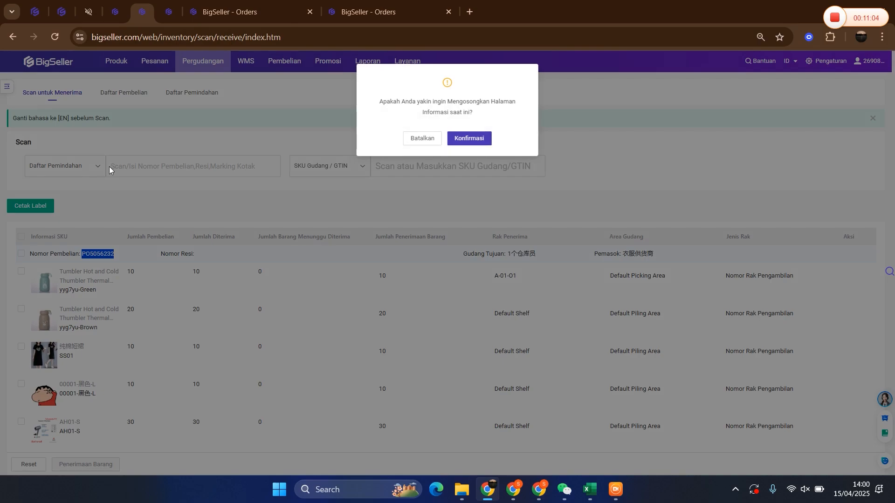
{"action": "left_click", "coordinate": [466, 139]}
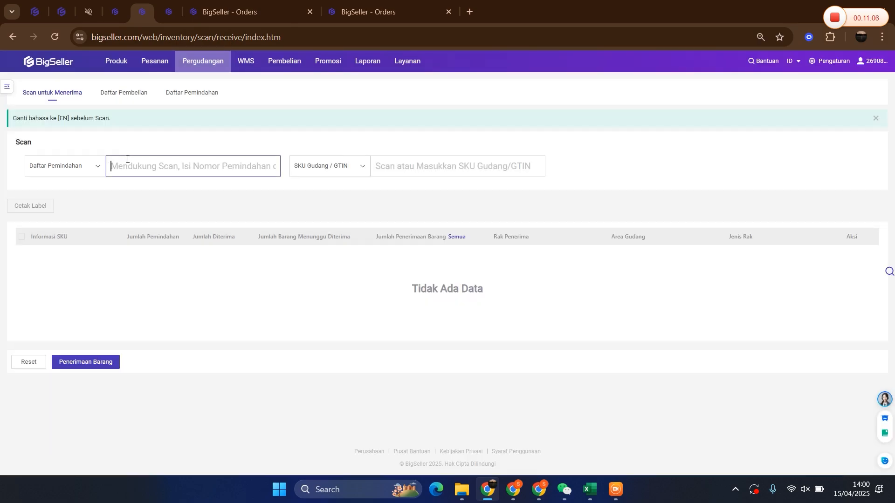
{"action": "key", "text": "ctrl+v"}
- Check the barcode on the printed transfer order, and load the pasted transfer number in Scan untuk Menerima
{"action": "left_click", "coordinate": [229, 12]}
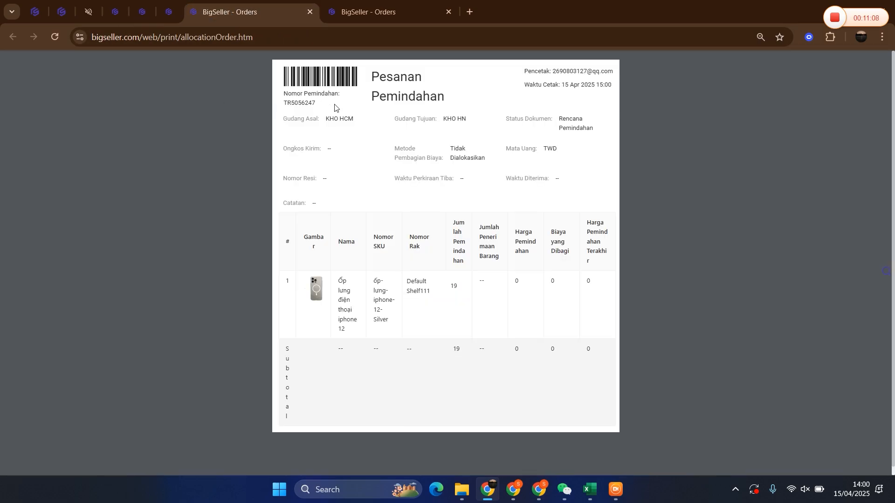
{"action": "double_click", "coordinate": [277, 82]}
{"action": "left_click", "coordinate": [168, 14]}
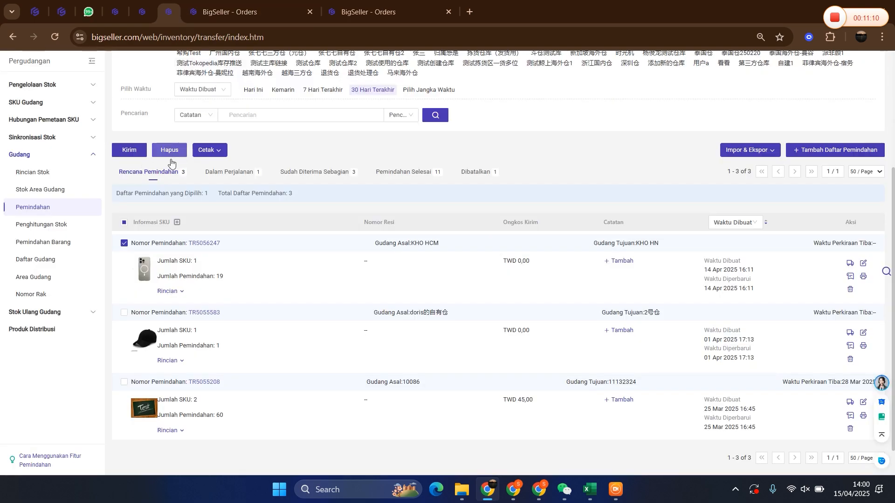
{"action": "left_click", "coordinate": [142, 12]}
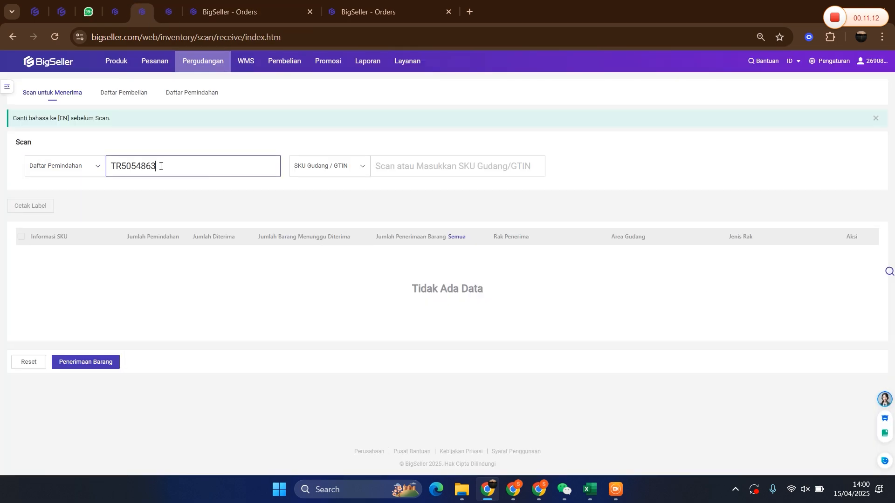
{"action": "key", "text": "Return"}
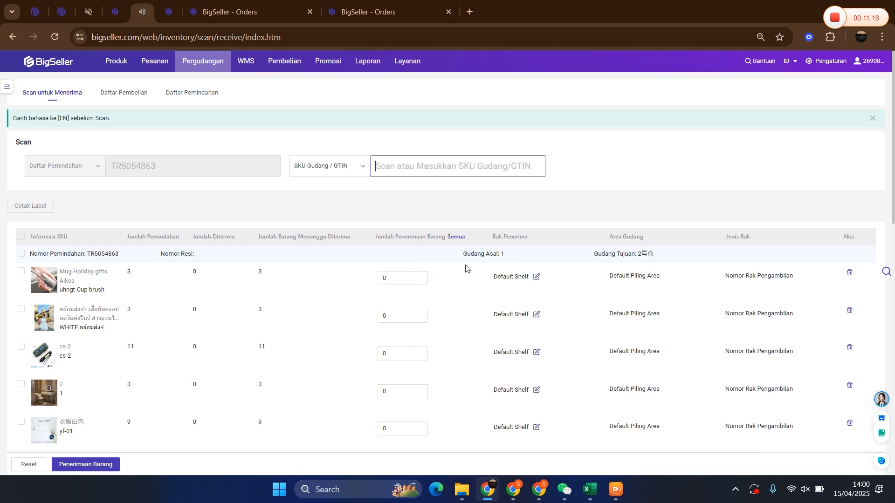
- Examine the transferred, received and awaiting quantities of the SKUs in the loaded transfer order
{"action": "scroll", "coordinate": [466, 269], "scroll_direction": "down", "scroll_amount": 2}
{"action": "scroll", "coordinate": [413, 248], "scroll_direction": "up", "scroll_amount": 2}
{"action": "scroll", "coordinate": [366, 300], "scroll_direction": "down", "scroll_amount": 1}
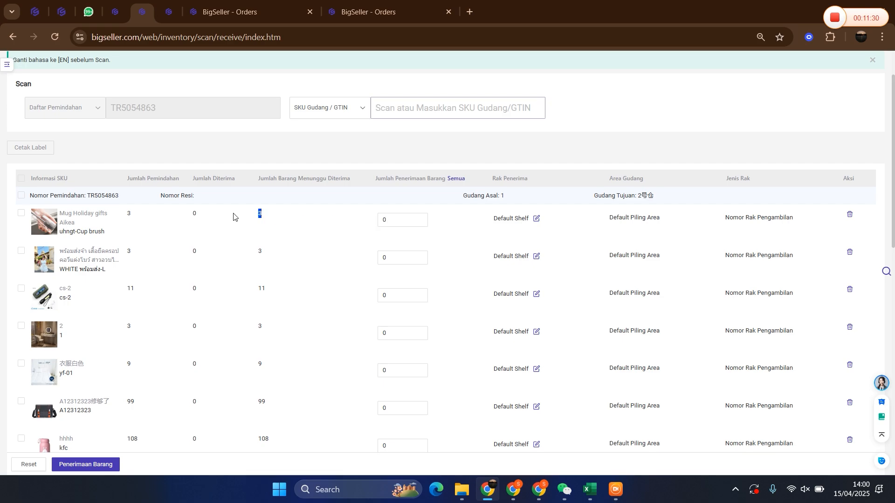
- Go back to the Pemindahan page and review its transfer status categories
{"action": "left_click", "coordinate": [171, 18]}
{"action": "scroll", "coordinate": [266, 131], "scroll_direction": "up", "scroll_amount": 4}
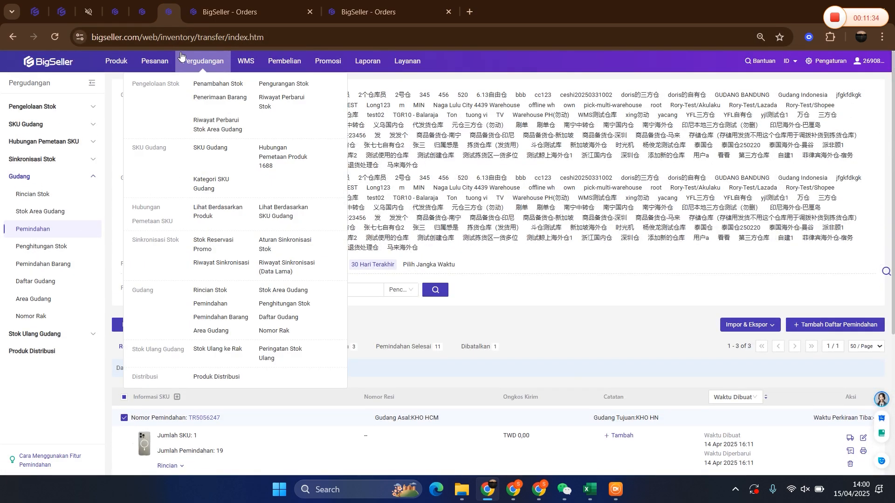
{"action": "mouse_move", "coordinate": [276, 61]}
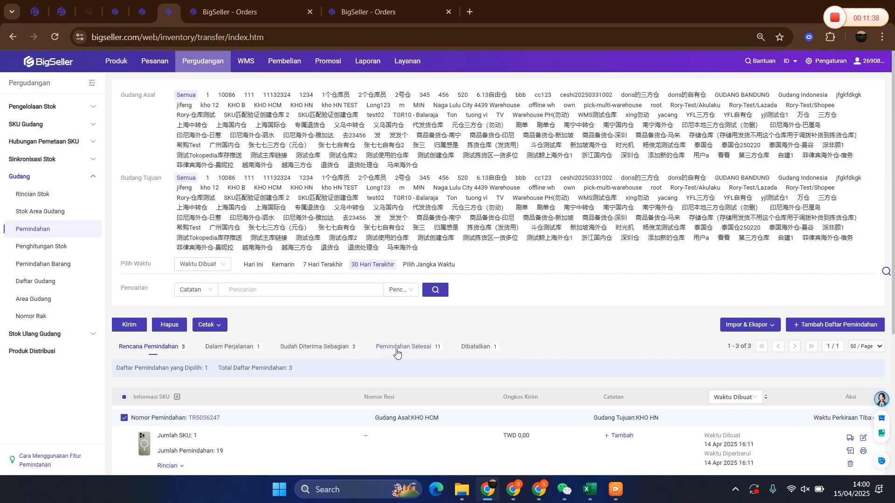
- In the loaded transfer order, compare the transfer quantity of SKU uhngt-Cup brush with its quantity awaiting receipt
{"action": "left_click", "coordinate": [144, 14]}
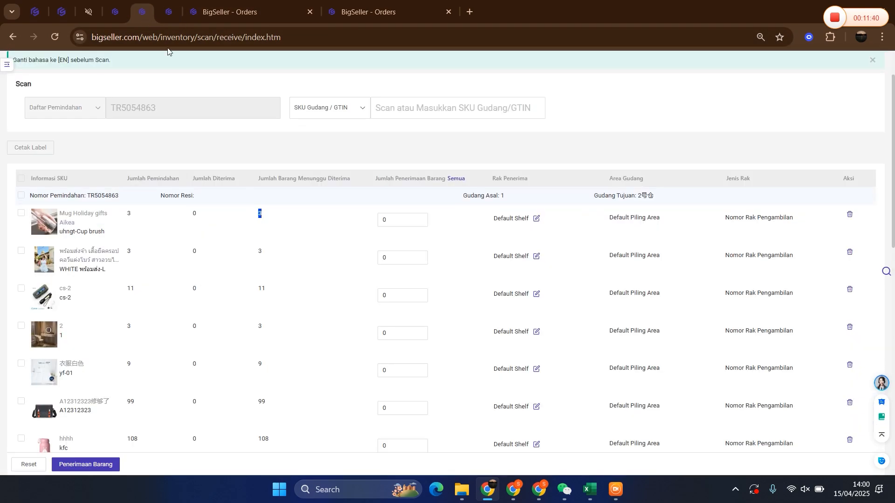
{"action": "left_click", "coordinate": [272, 220]}
{"action": "left_click_drag", "start_coordinate": [126, 218], "coordinate": [160, 220]}
{"action": "left_click_drag", "start_coordinate": [255, 222], "coordinate": [279, 215]}
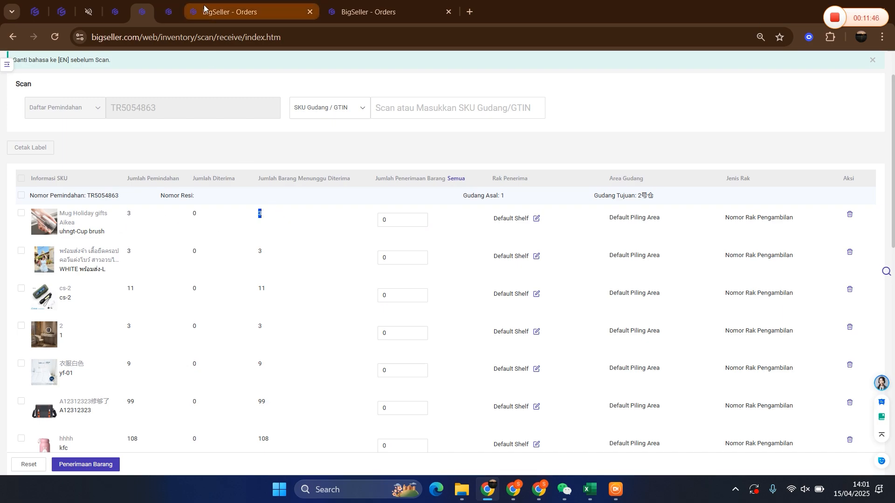
- Look through the remaining SKUs of the loaded transfer order and return to the Pemindahan status lists
{"action": "left_click", "coordinate": [169, 11]}
{"action": "left_click", "coordinate": [142, 11]}
{"action": "scroll", "coordinate": [78, 429], "scroll_direction": "down", "scroll_amount": 3}
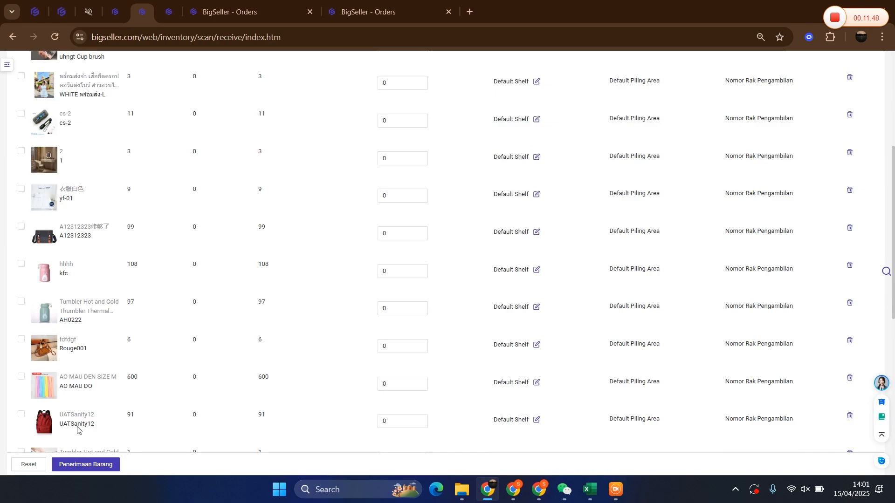
{"action": "scroll", "coordinate": [172, 340], "scroll_direction": "up", "scroll_amount": 5}
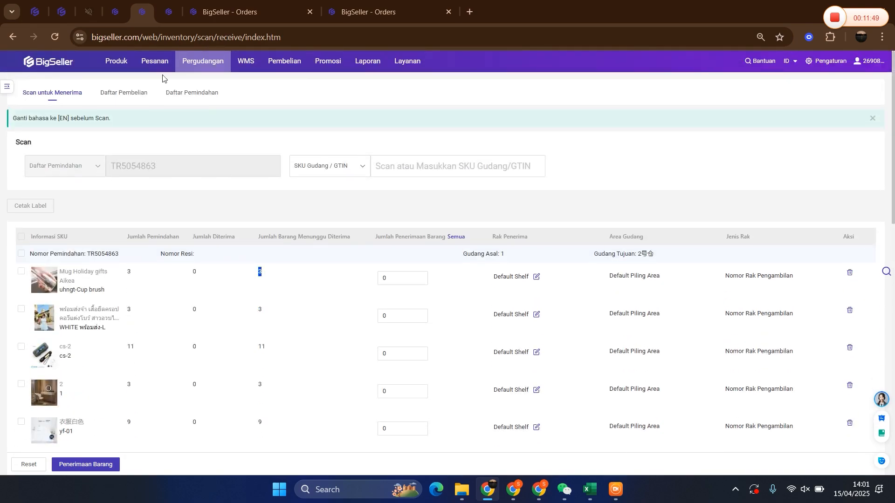
{"action": "left_click", "coordinate": [169, 12]}
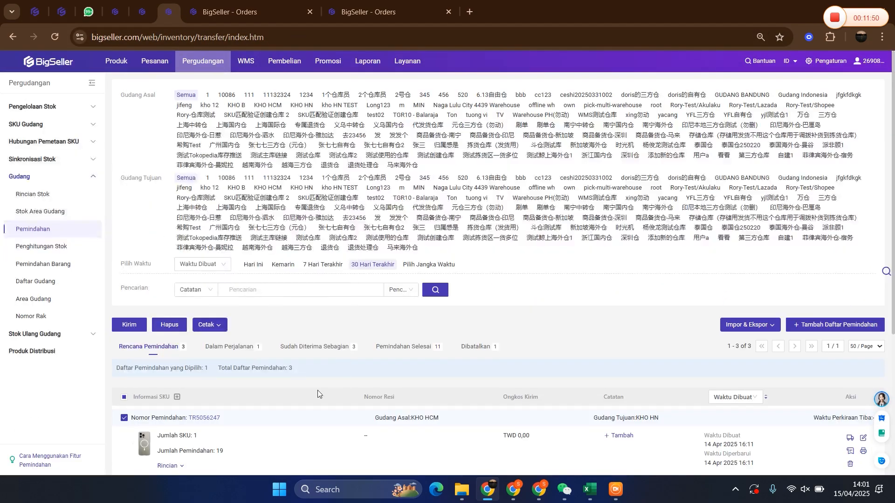
- Show the Sudah Diterima Sebagian transfer list and review the received quantities of its orders
{"action": "left_click", "coordinate": [325, 348]}
{"action": "scroll", "coordinate": [327, 349], "scroll_direction": "down", "scroll_amount": 3}
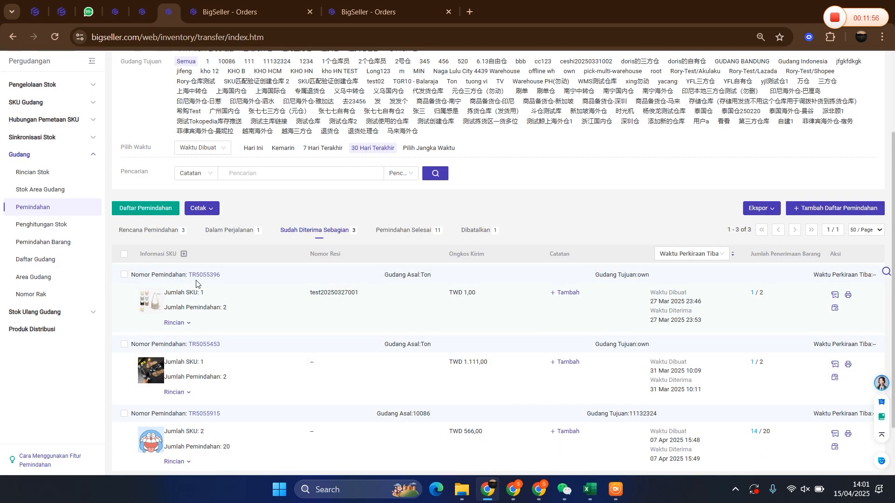
{"action": "scroll", "coordinate": [401, 381], "scroll_direction": "down", "scroll_amount": 2}
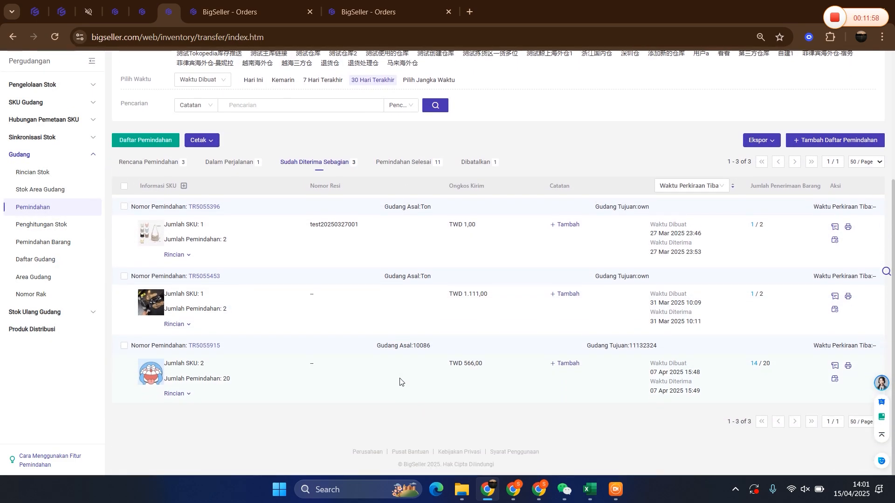
{"action": "scroll", "coordinate": [400, 382], "scroll_direction": "up", "scroll_amount": 2}
- View the Pemindahan Selesai list on the Pemindahan page, and return to the transfer order loaded for receiving
{"action": "left_click", "coordinate": [142, 11]}
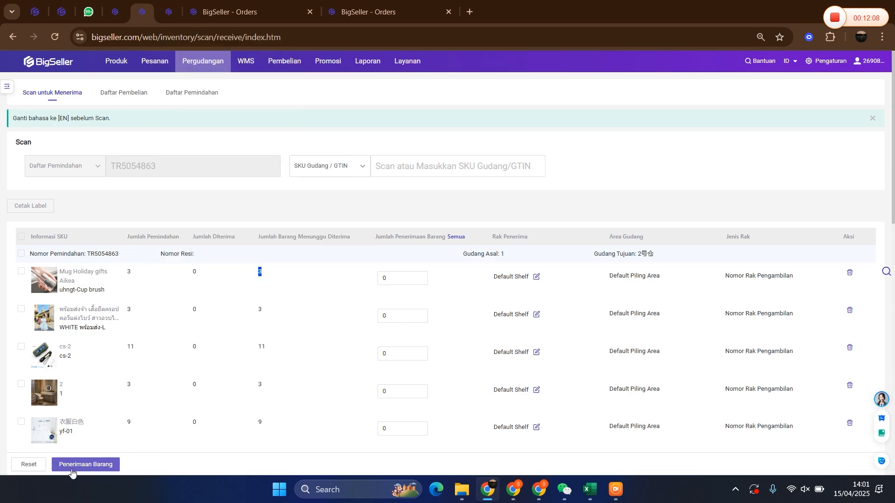
{"action": "left_click", "coordinate": [254, 12]}
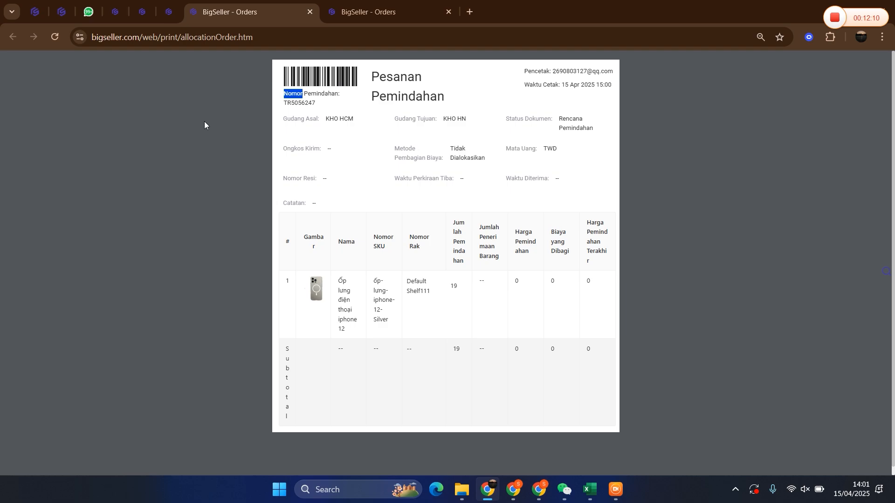
{"action": "left_click", "coordinate": [168, 11]}
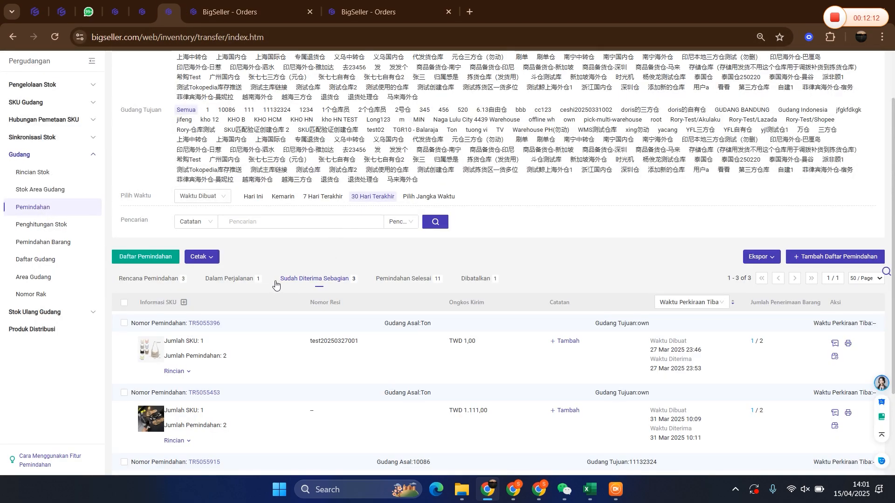
{"action": "left_click_drag", "start_coordinate": [275, 286], "coordinate": [446, 280]}
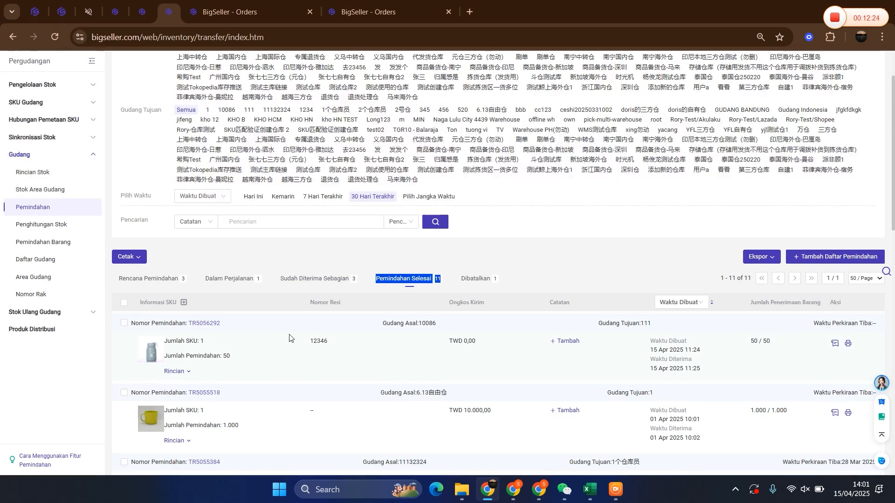
{"action": "scroll", "coordinate": [290, 337], "scroll_direction": "up", "scroll_amount": 2}
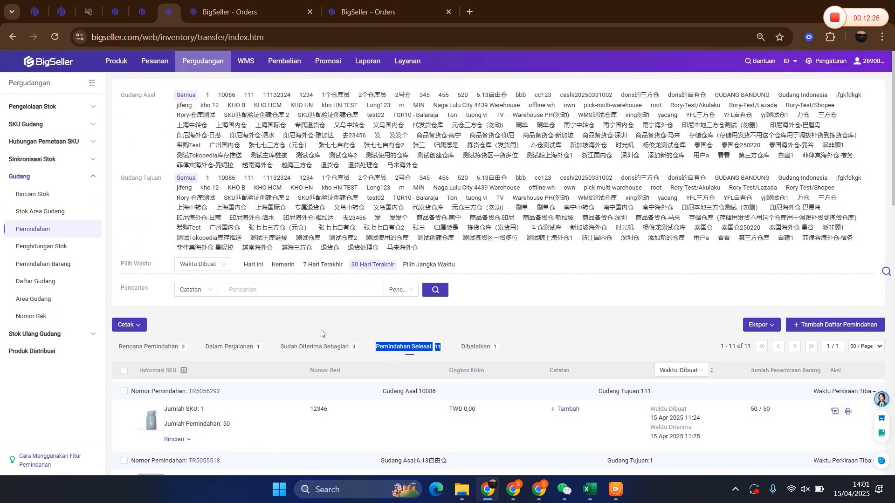
{"action": "left_click", "coordinate": [142, 11]}
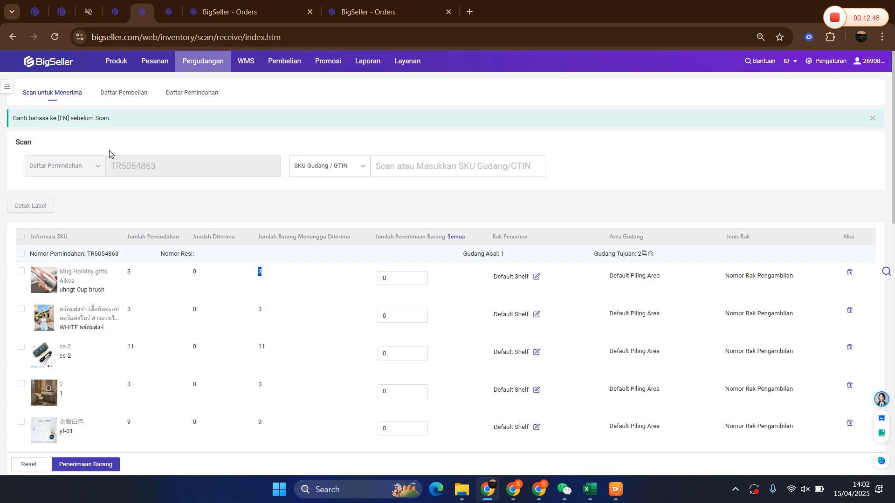
{"action": "scroll", "coordinate": [140, 233], "scroll_direction": "down", "scroll_amount": 4}
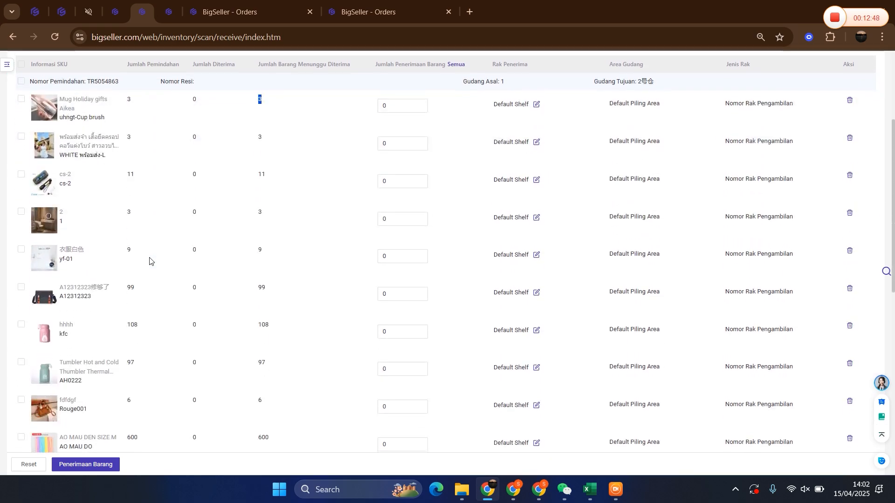
{"action": "scroll", "coordinate": [112, 401], "scroll_direction": "up", "scroll_amount": 3}
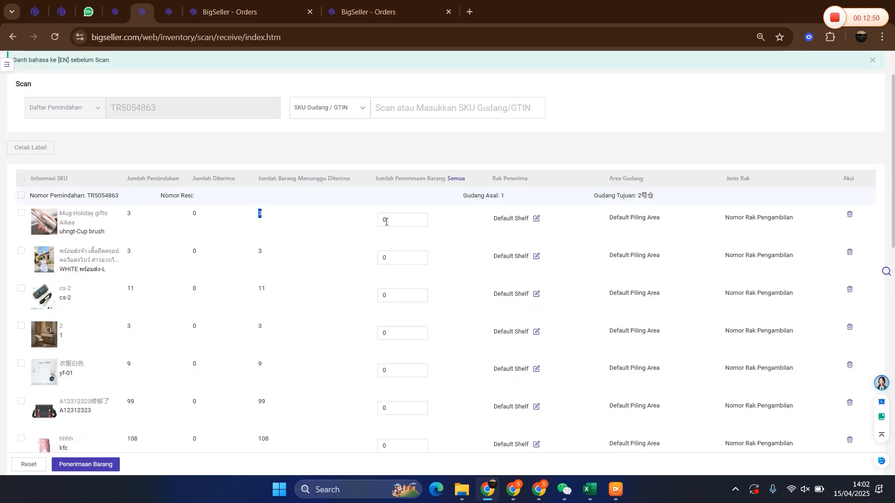
- Set the receipt quantity of SKUs uhngt-Cup brush and WHITE พร้อมส่ง-L to 2 each
{"action": "key", "text": "Tab"}
{"action": "type", "text": "2"}
{"action": "left_click", "coordinate": [381, 257]}
{"action": "type", "text": "2"}
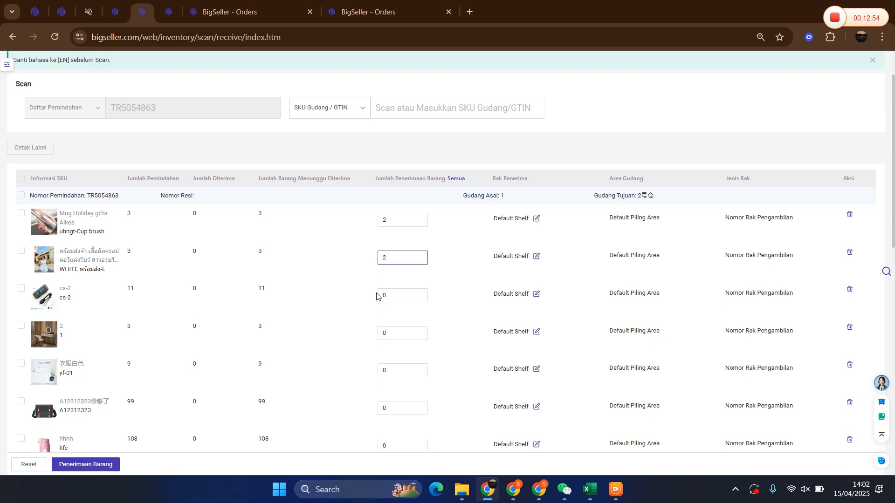
- Set the receipt quantity of the first two SKUs to 3 each and fill in the full awaiting quantity for all SKUs
{"action": "key", "text": "shift+Tab"}
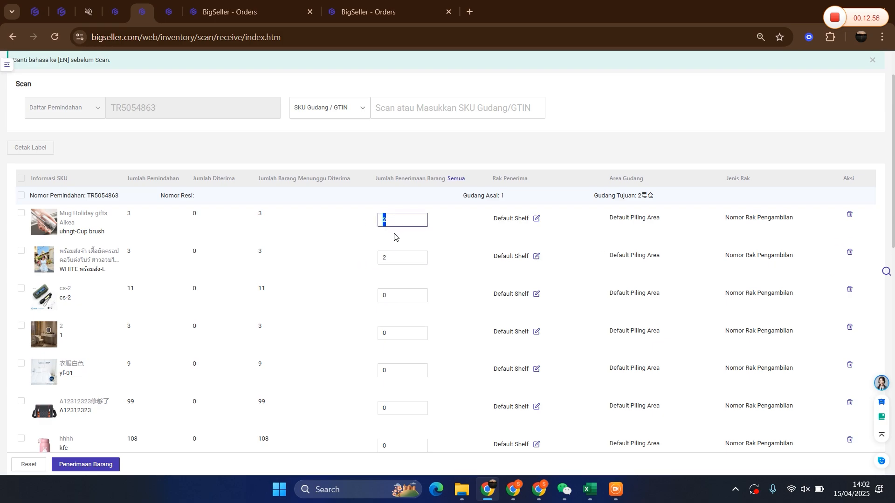
{"action": "type", "text": "3"}
{"action": "key", "text": "Tab"}
{"action": "type", "text": "3"}
{"action": "left_click", "coordinate": [457, 179]}
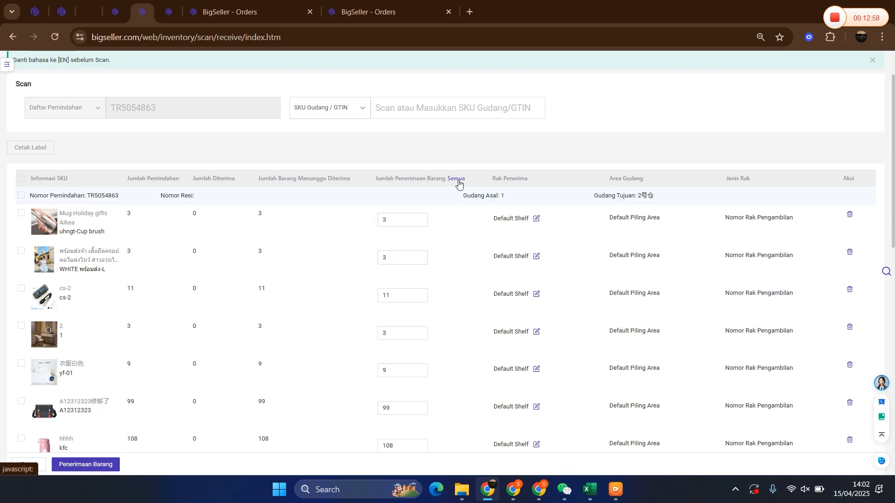
- Check the filled receipt quantities against the transfer quantities, confirm receiving the goods into stock, and close the result message
{"action": "scroll", "coordinate": [436, 191], "scroll_direction": "down", "scroll_amount": 1}
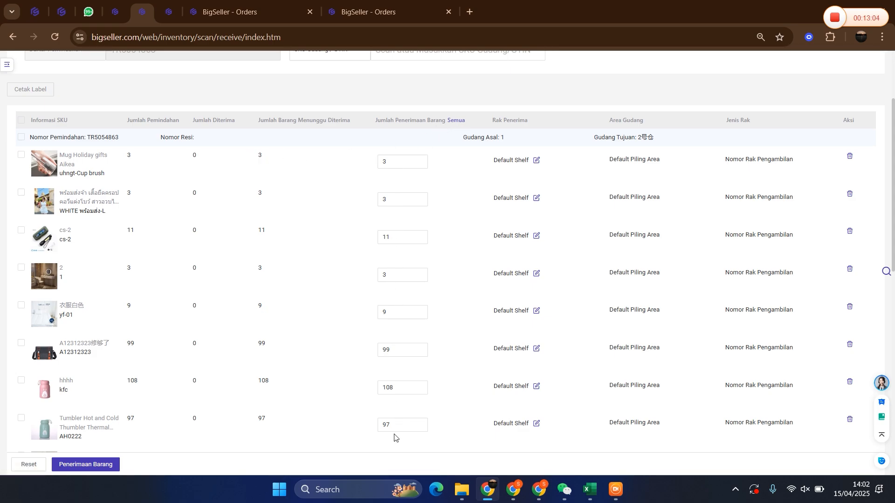
{"action": "scroll", "coordinate": [382, 289], "scroll_direction": "down", "scroll_amount": 5}
{"action": "scroll", "coordinate": [395, 276], "scroll_direction": "up", "scroll_amount": 8}
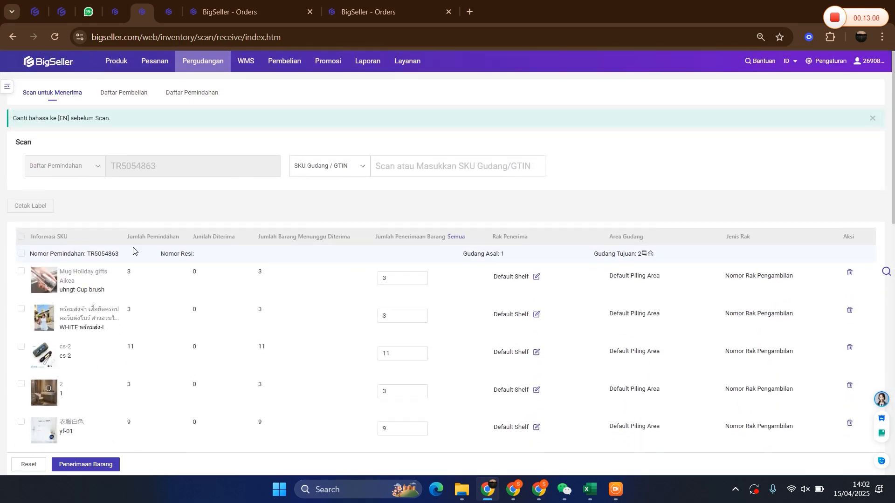
{"action": "left_click_drag", "start_coordinate": [131, 233], "coordinate": [190, 239]}
{"action": "scroll", "coordinate": [244, 296], "scroll_direction": "down", "scroll_amount": 10}
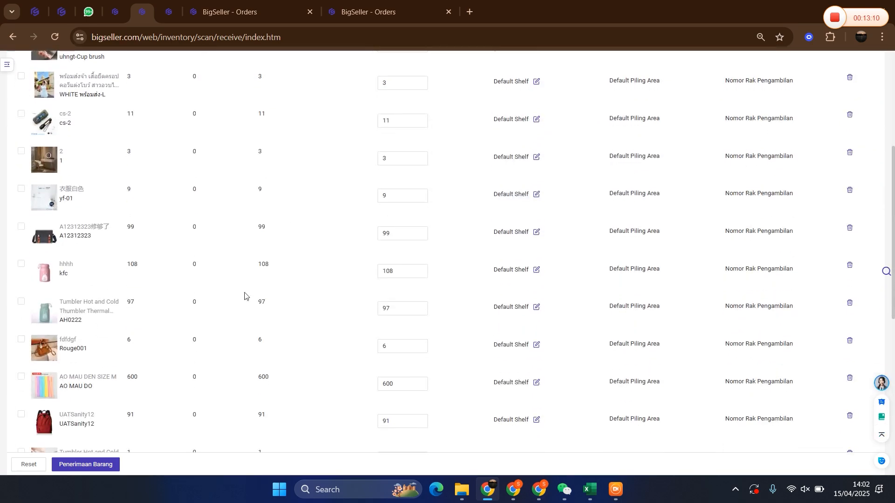
{"action": "scroll", "coordinate": [136, 436], "scroll_direction": "up", "scroll_amount": 10}
{"action": "left_click", "coordinate": [86, 465]}
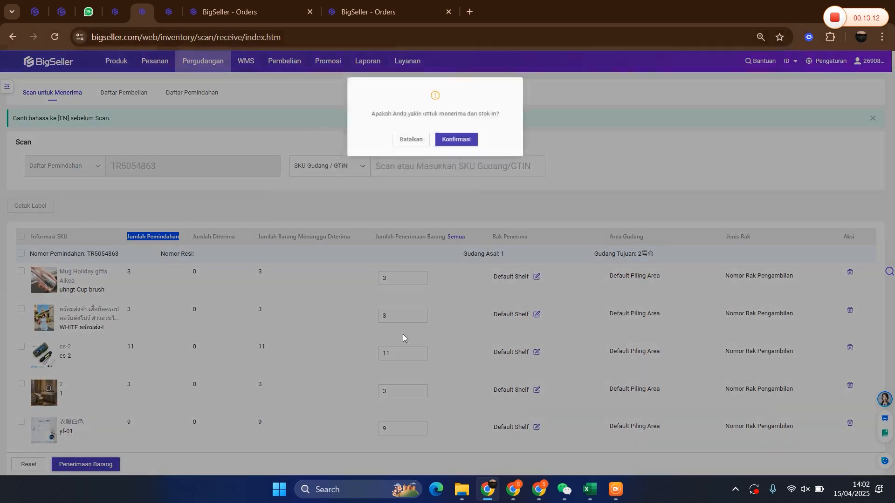
{"action": "left_click", "coordinate": [461, 129]}
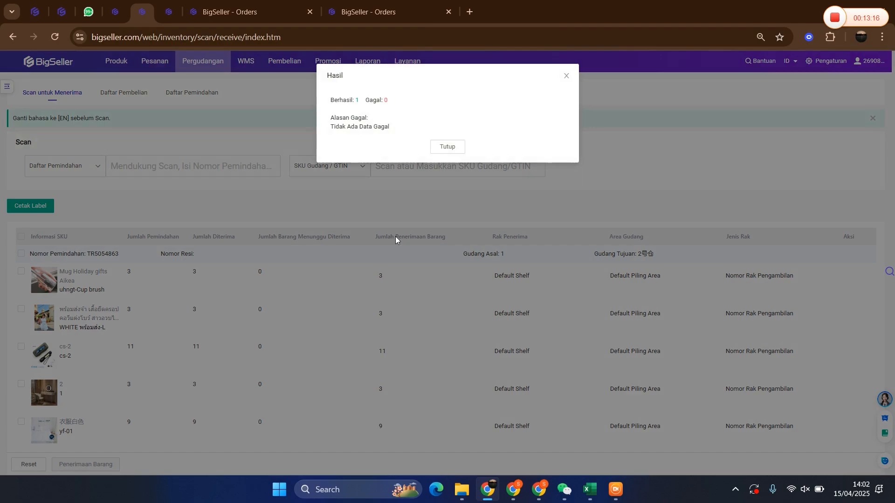
{"action": "left_click", "coordinate": [442, 147]}
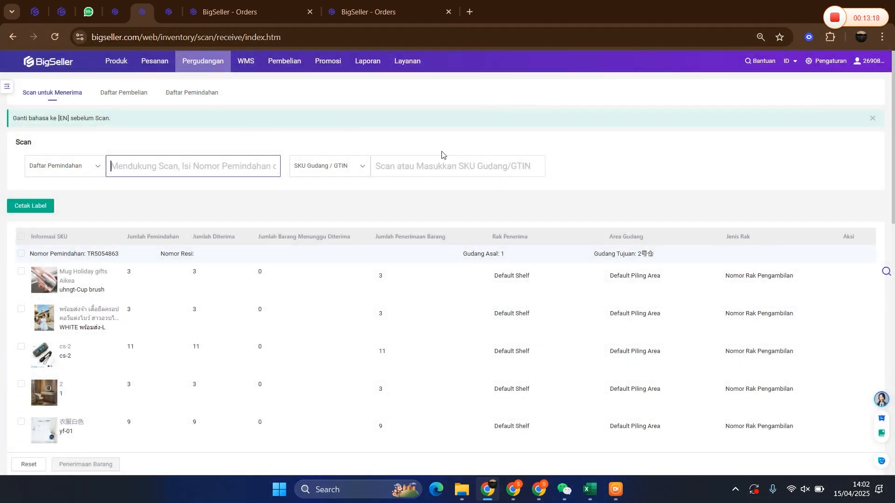
- Select all SKUs of the received transfer order and try to print their labels with the Baris 1 paper size
{"action": "scroll", "coordinate": [334, 259], "scroll_direction": "down", "scroll_amount": 2}
{"action": "scroll", "coordinate": [336, 259], "scroll_direction": "up", "scroll_amount": 2}
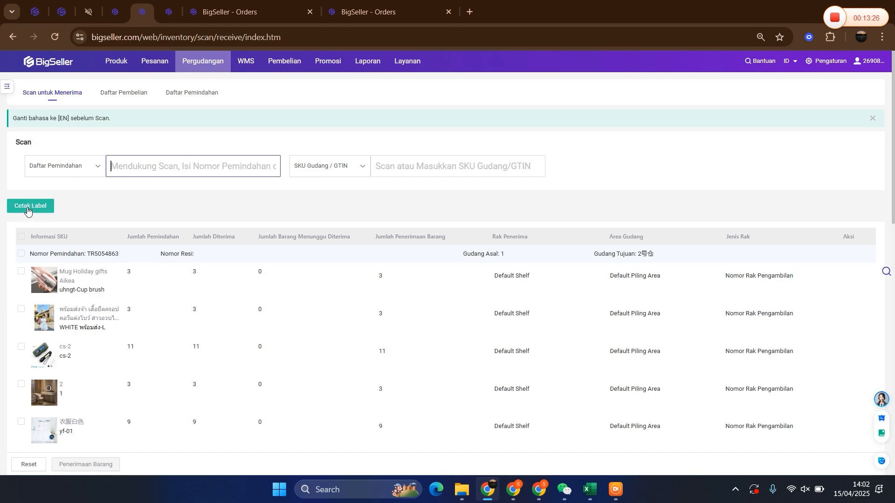
{"action": "left_click", "coordinate": [27, 208]}
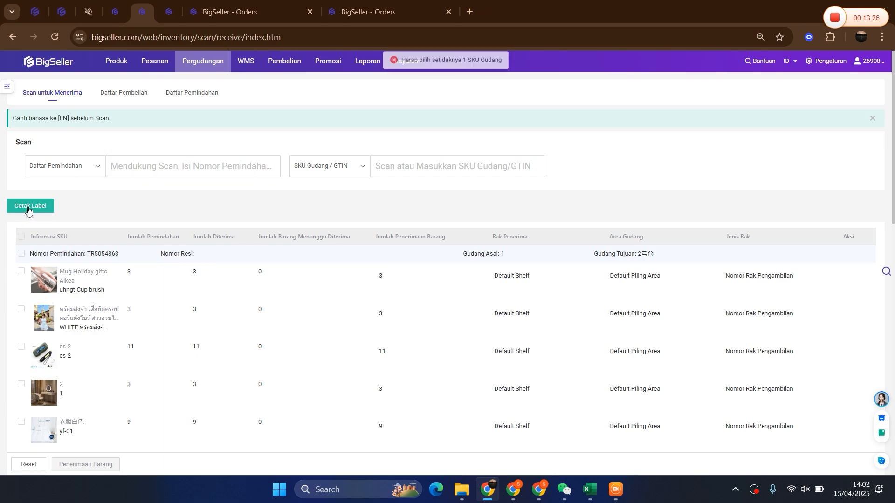
{"action": "left_click", "coordinate": [21, 236]}
{"action": "left_click", "coordinate": [37, 207]}
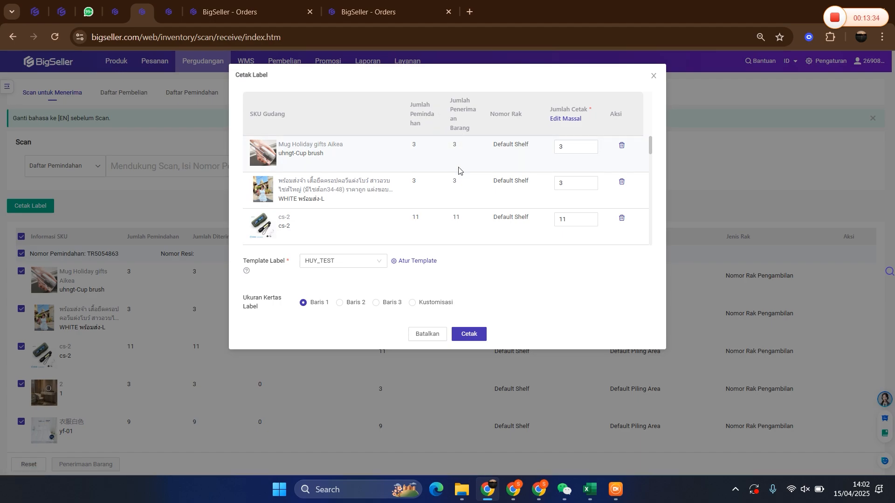
{"action": "left_click", "coordinate": [469, 335]}
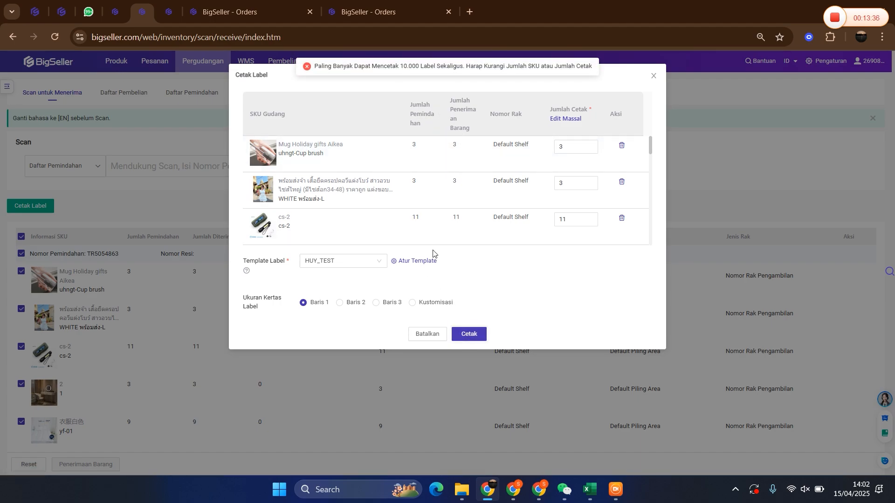
- Look through the print quantities of the SKUs in the label list and try the label print again
{"action": "scroll", "coordinate": [564, 200], "scroll_direction": "down", "scroll_amount": 3}
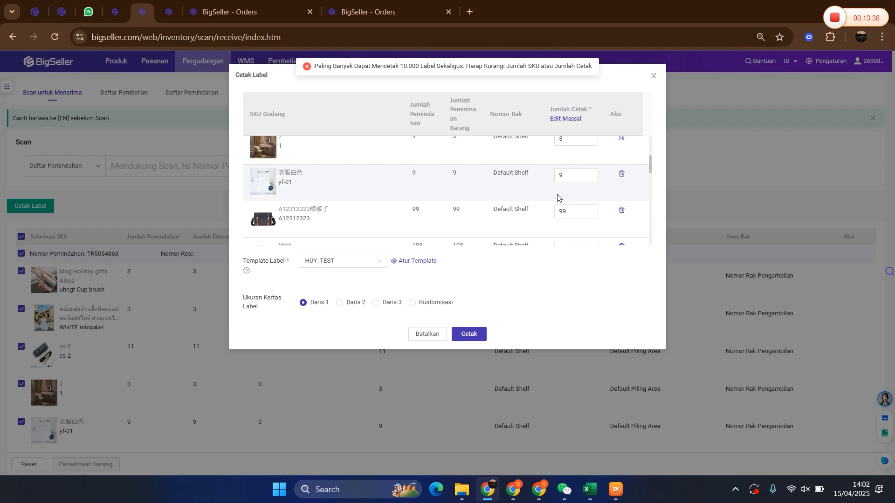
{"action": "scroll", "coordinate": [560, 198], "scroll_direction": "down", "scroll_amount": 10}
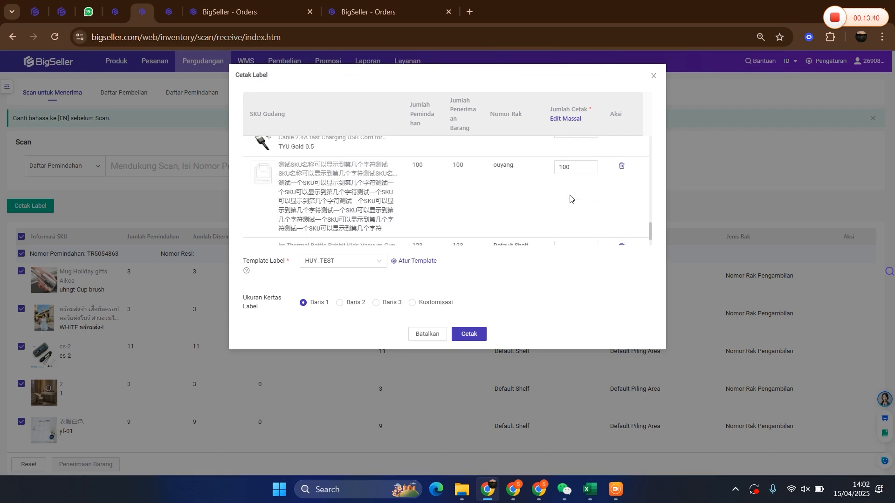
{"action": "scroll", "coordinate": [570, 199], "scroll_direction": "up", "scroll_amount": 10}
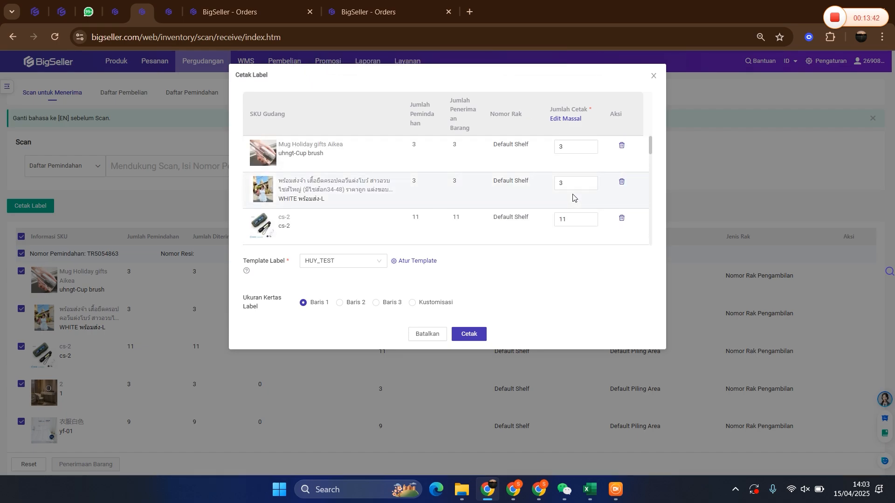
{"action": "left_click", "coordinate": [483, 334]}
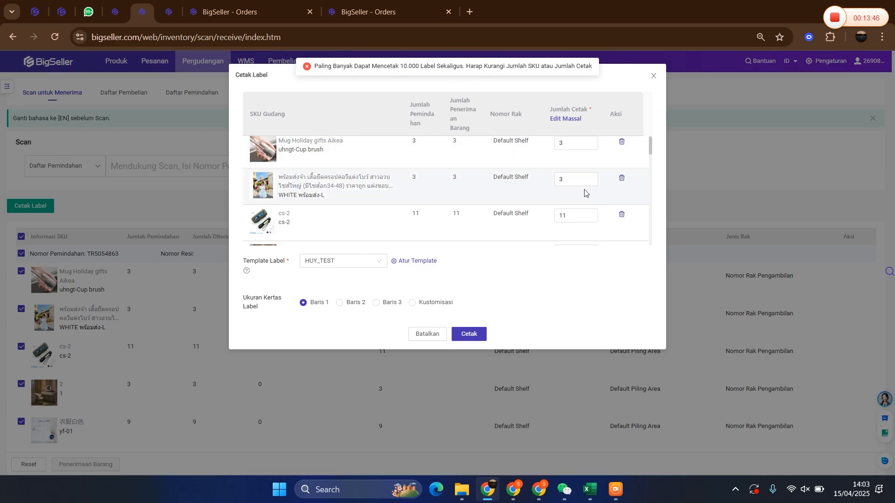
- Remove the SKUs listed after SKU 1, including AMMMMMMMM00005, from the label list and try to print the remaining labels
{"action": "scroll", "coordinate": [578, 195], "scroll_direction": "down", "scroll_amount": 5}
{"action": "double_click", "coordinate": [574, 175]}
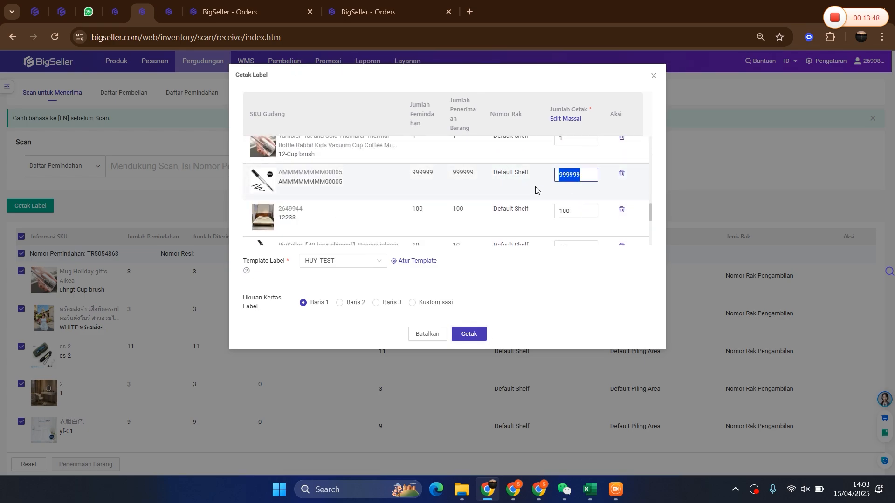
{"action": "left_click", "coordinate": [621, 174]}
{"action": "left_click", "coordinate": [622, 174]}
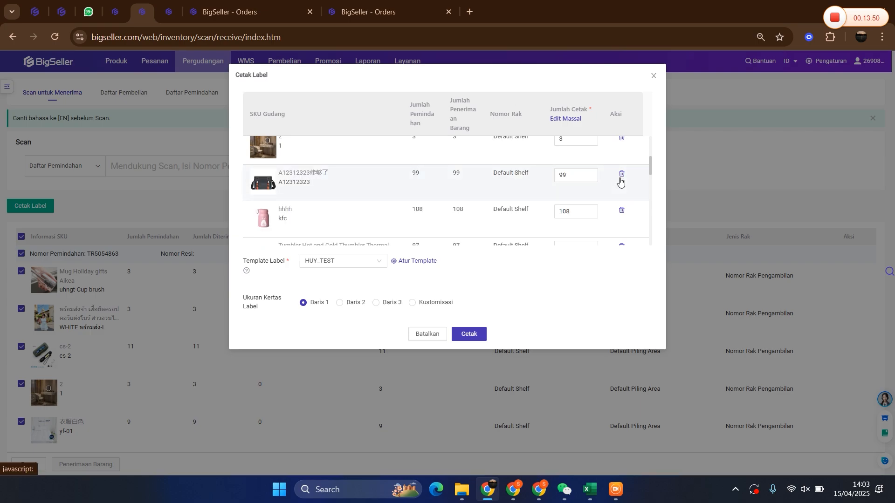
{"action": "left_click", "coordinate": [621, 174]}
{"action": "left_click", "coordinate": [621, 174]}
{"action": "left_click", "coordinate": [622, 175]}
{"action": "left_click", "coordinate": [623, 176]}
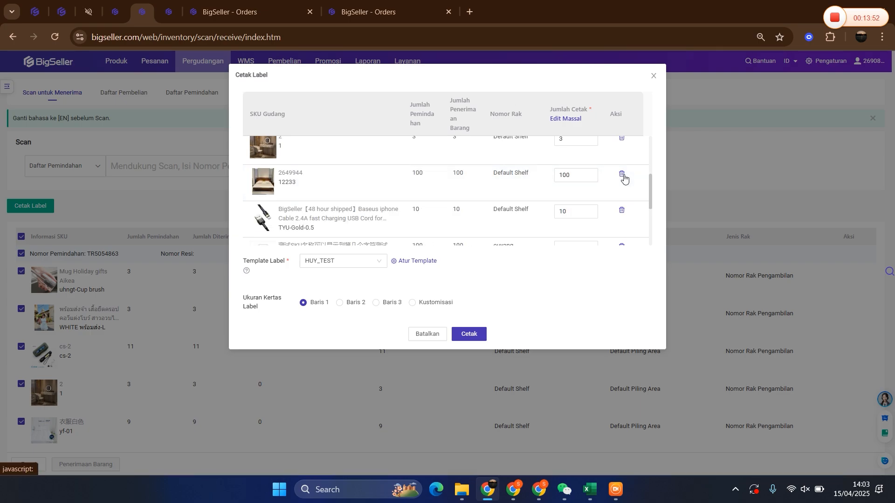
{"action": "left_click", "coordinate": [623, 176]}
{"action": "left_click", "coordinate": [623, 177]}
{"action": "left_click", "coordinate": [622, 184]}
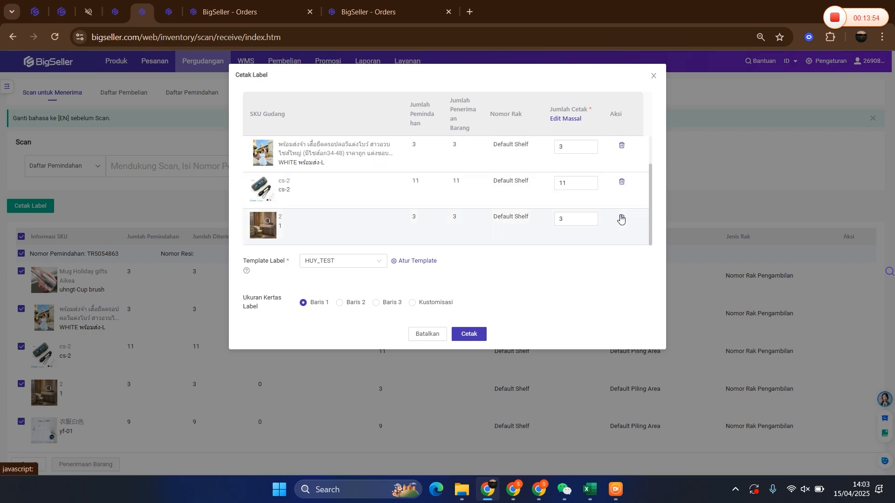
{"action": "left_click", "coordinate": [471, 334]}
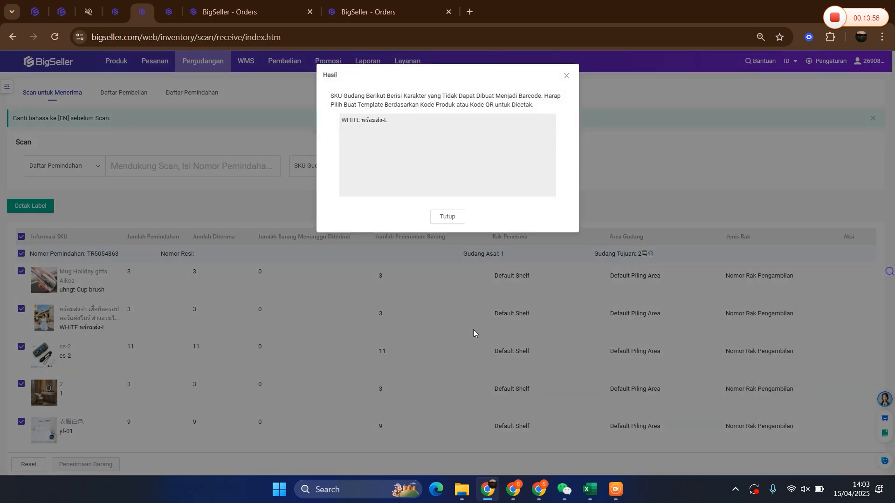
{"action": "left_click", "coordinate": [447, 217]}
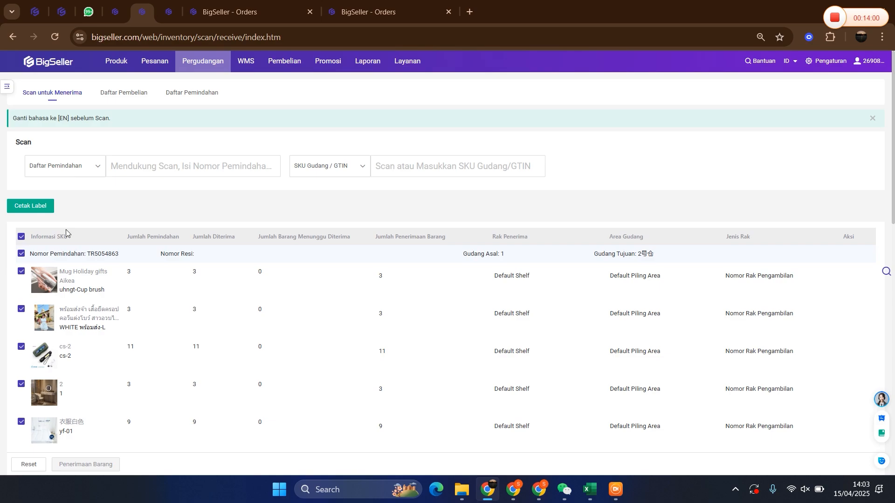
- Open the label list for the received SKUs and remove every SKU except uhngt-Cup brush and SKU 1
{"action": "left_click", "coordinate": [44, 210]}
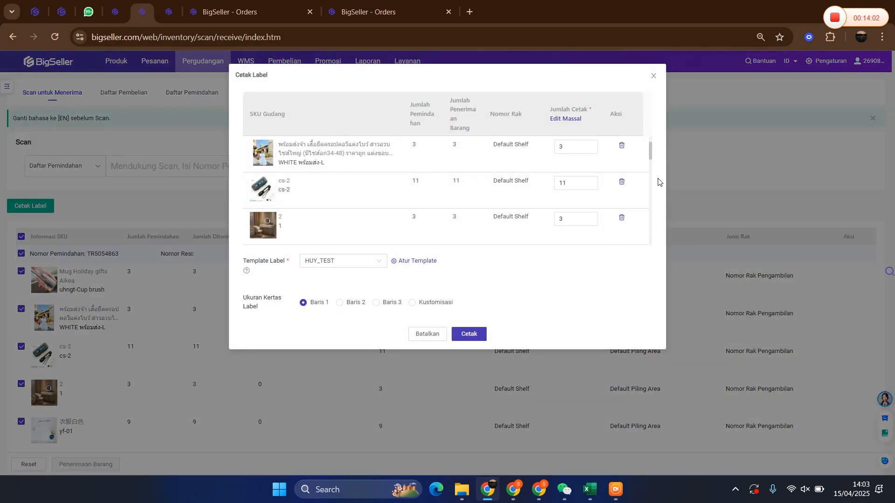
{"action": "left_click", "coordinate": [621, 148]}
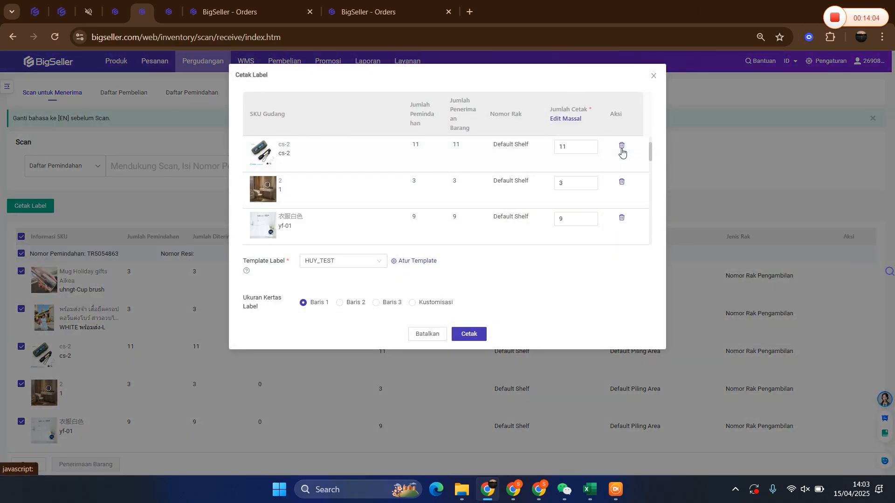
{"action": "left_click", "coordinate": [622, 148]}
{"action": "left_click", "coordinate": [621, 182]}
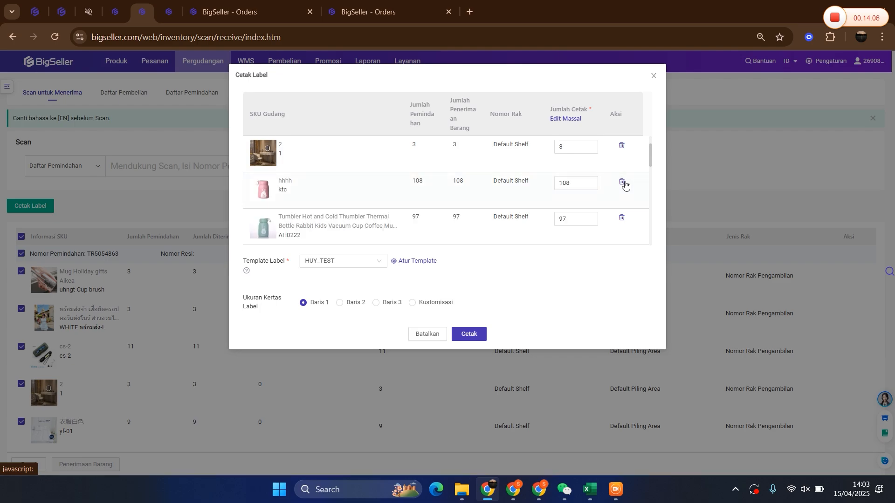
{"action": "left_click", "coordinate": [621, 182]}
{"action": "left_click", "coordinate": [621, 182]}
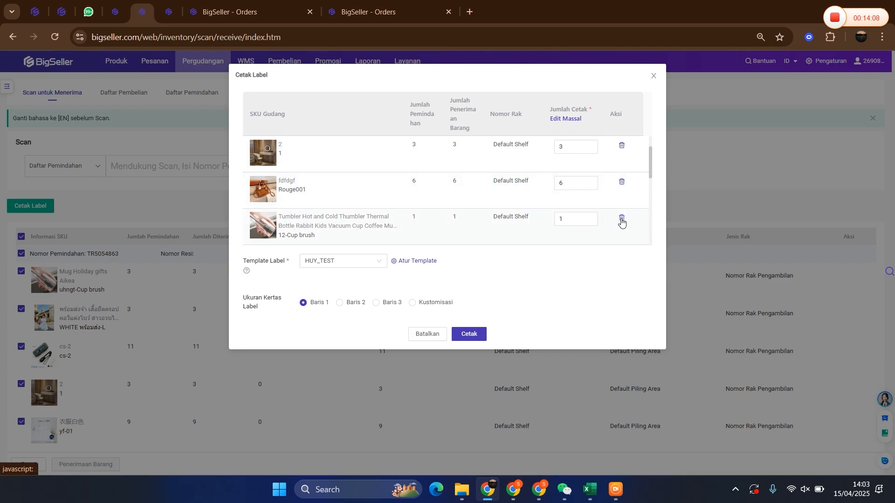
{"action": "left_click", "coordinate": [621, 221]}
{"action": "left_click", "coordinate": [622, 221]}
{"action": "triple_click", "coordinate": [621, 221]}
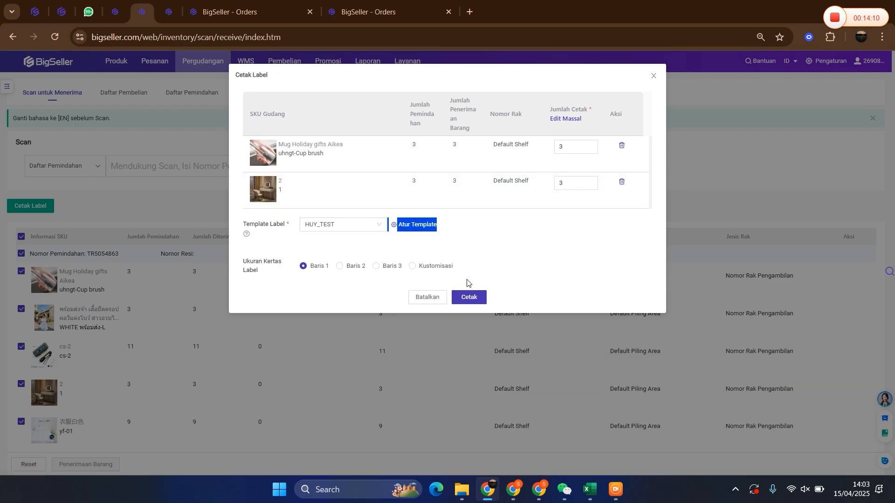
- Print the labels of the remaining SKUs with the HUY_TEST template and Baris 1 paper size, and close the result message on the receiving page
{"action": "left_click", "coordinate": [469, 296]}
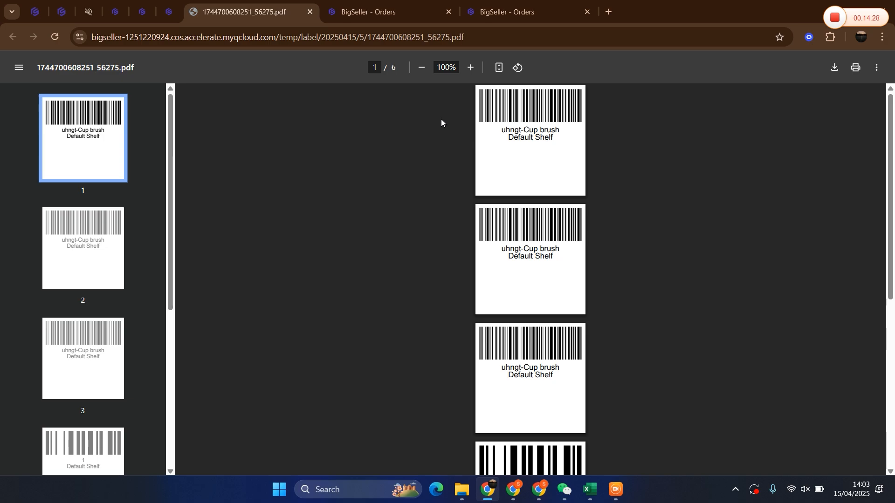
{"action": "left_click", "coordinate": [169, 12]}
{"action": "left_click", "coordinate": [144, 16]}
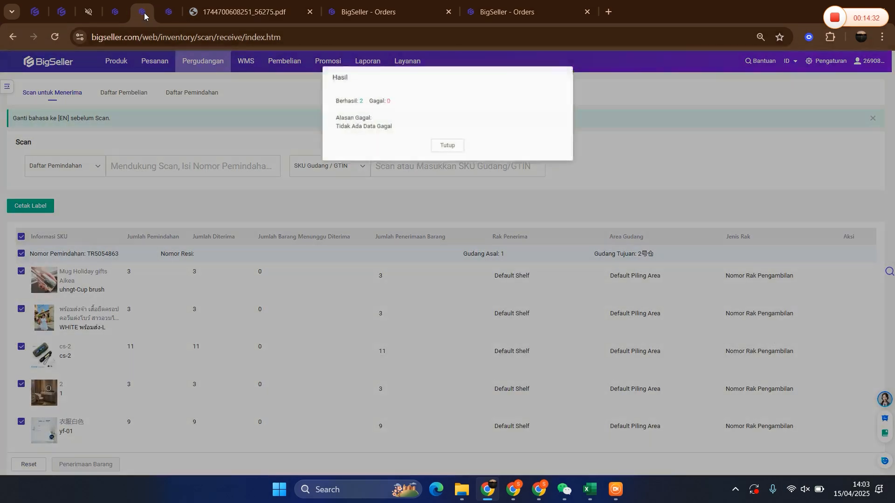
{"action": "left_click", "coordinate": [447, 145]}
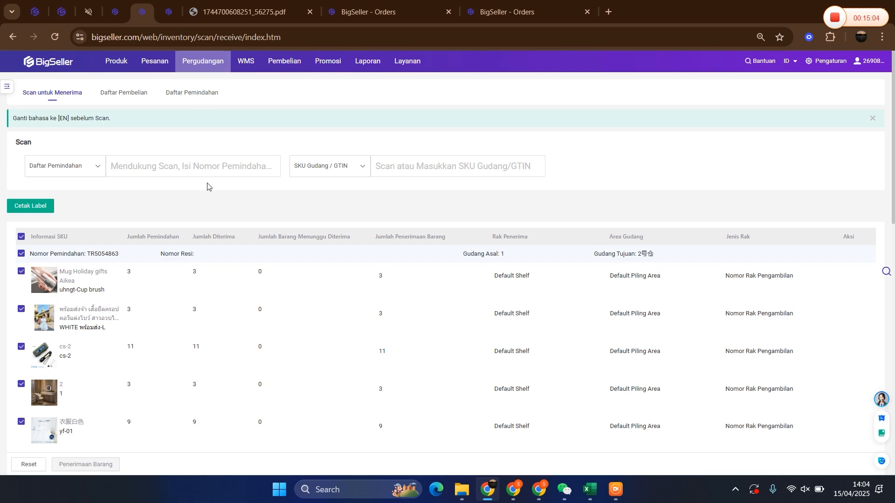
- Show the Hubungi Kami contact options for reaching BigSeller support
{"action": "mouse_move", "coordinate": [196, 65]}
{"action": "left_click", "coordinate": [880, 402]}
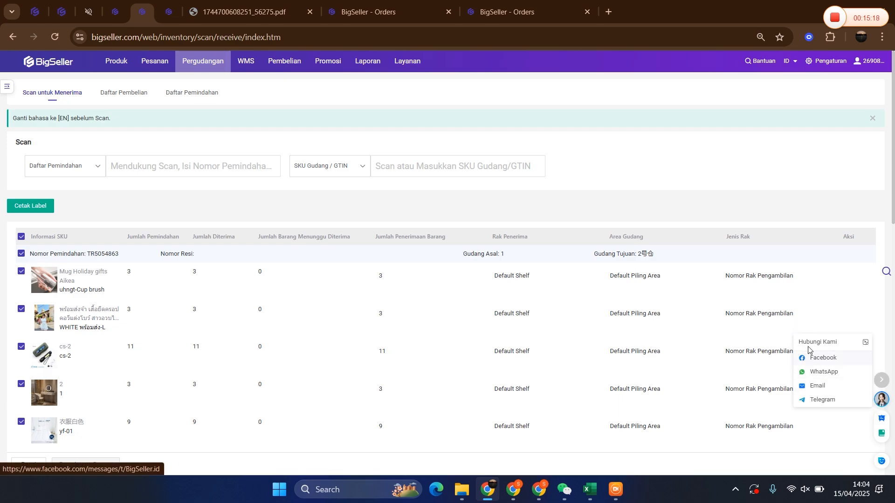